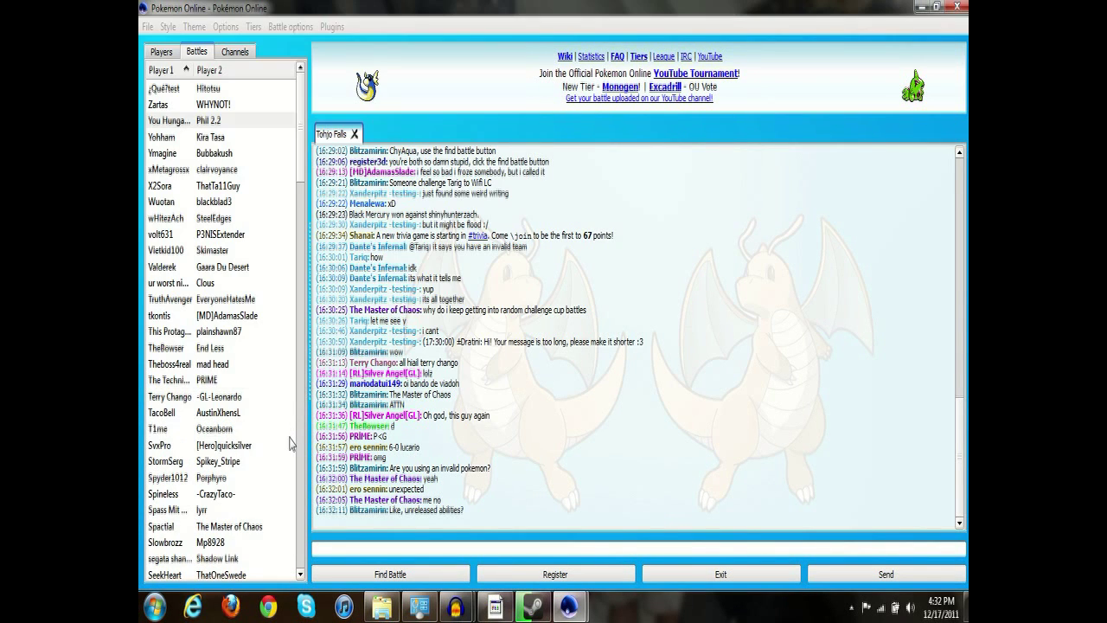
Bring up shinyhunterzach's challenge and accept it, starting the Wifi OU battle.
left_click(291, 443)
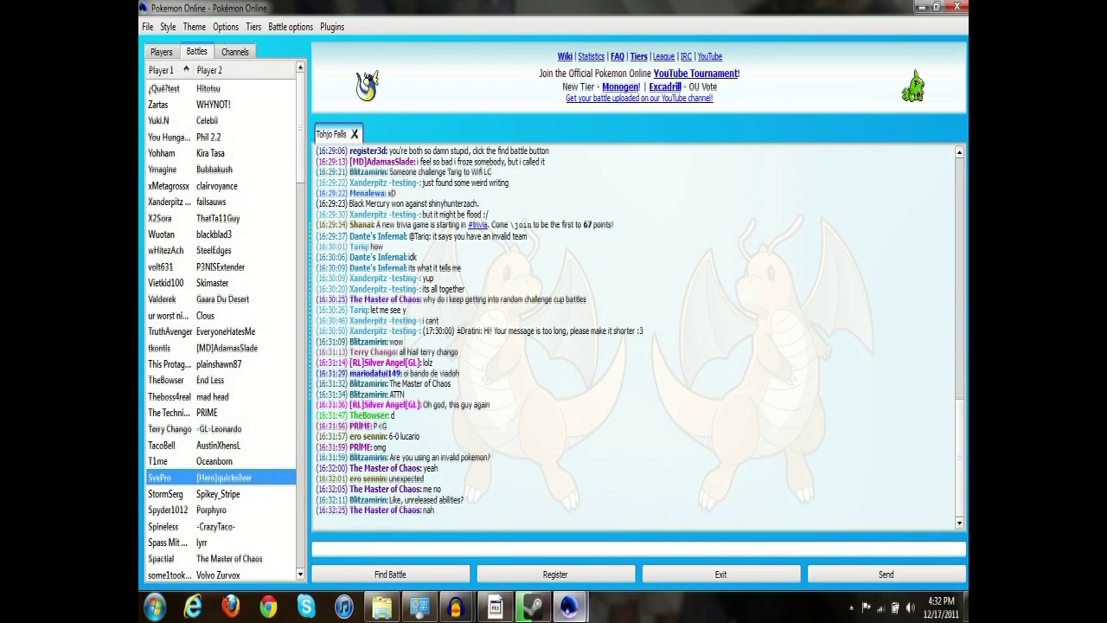
left_click(569, 605)
left_click(636, 525)
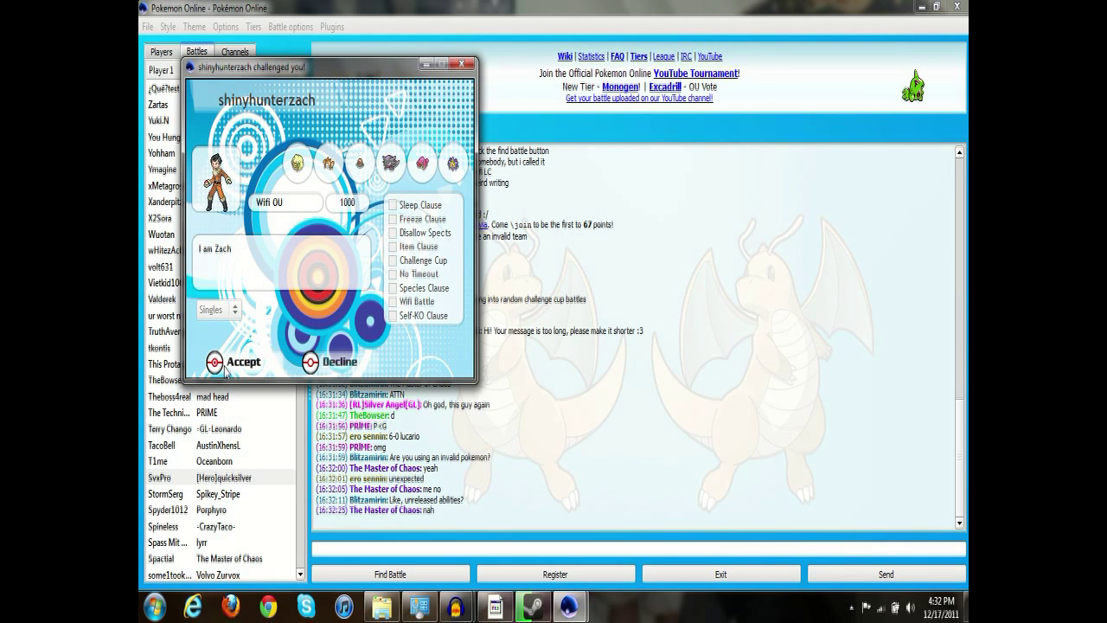
left_click(226, 363)
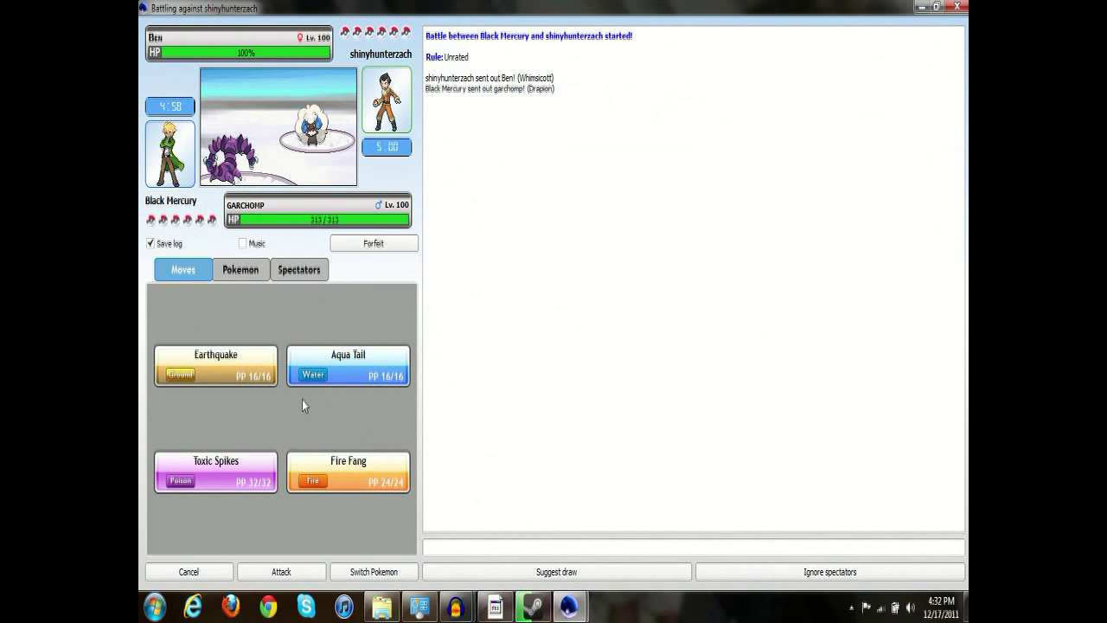
Have Garchomp use Toxic Spikes, then knock out Holy Moley with Aqua Tail.
left_click(217, 467)
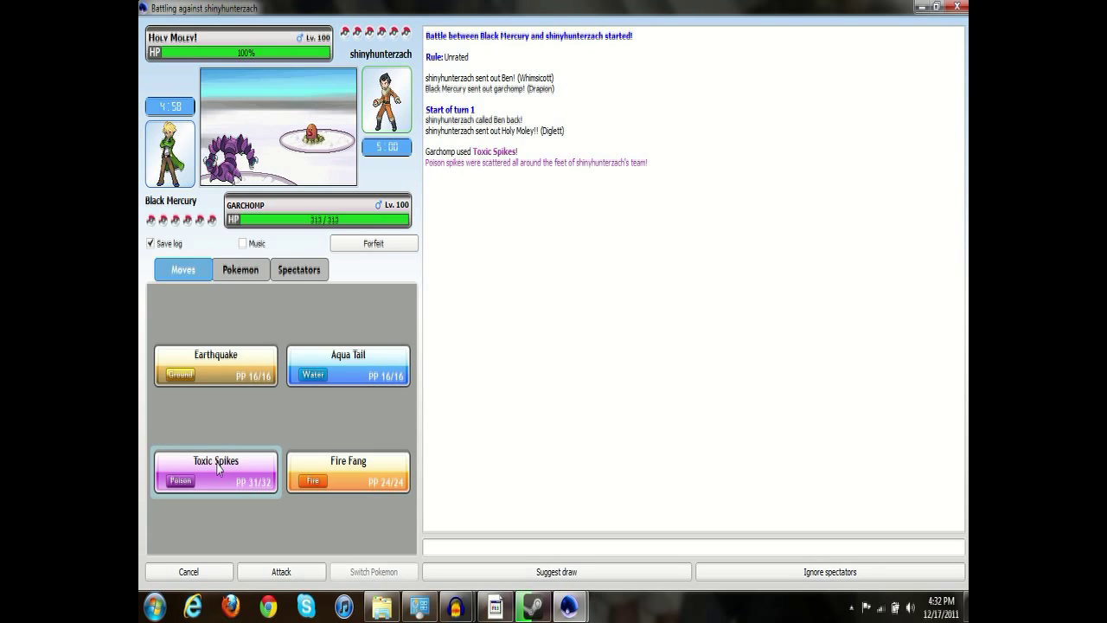
left_click(317, 377)
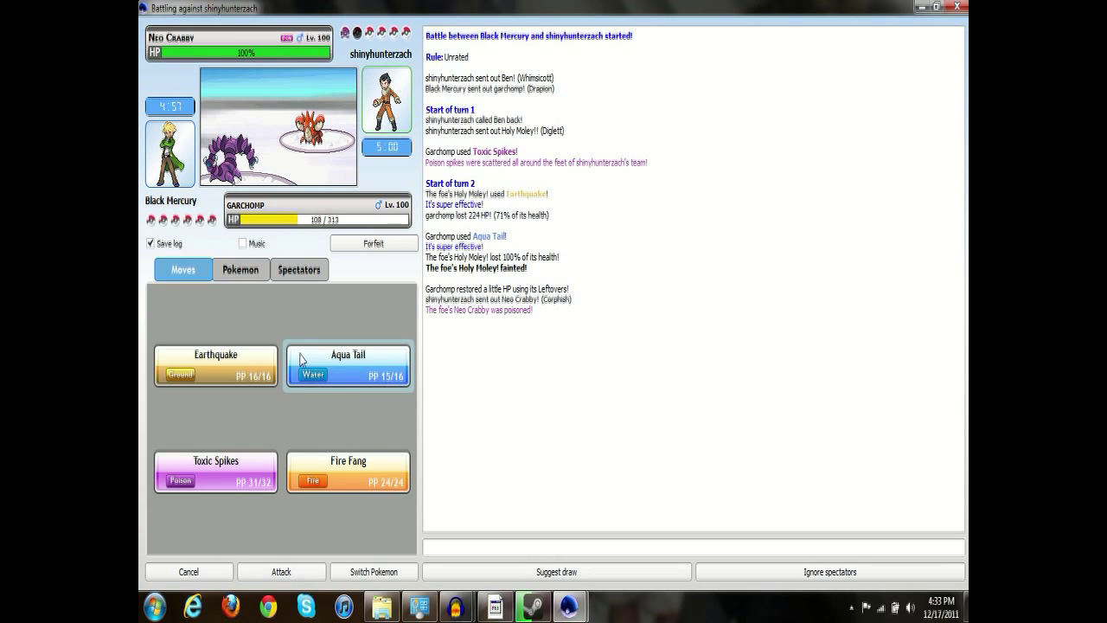
Switch Garchomp for owe me soda?, Ice Beam Neo Crabby twice, then send in what a deek.
left_click(240, 270)
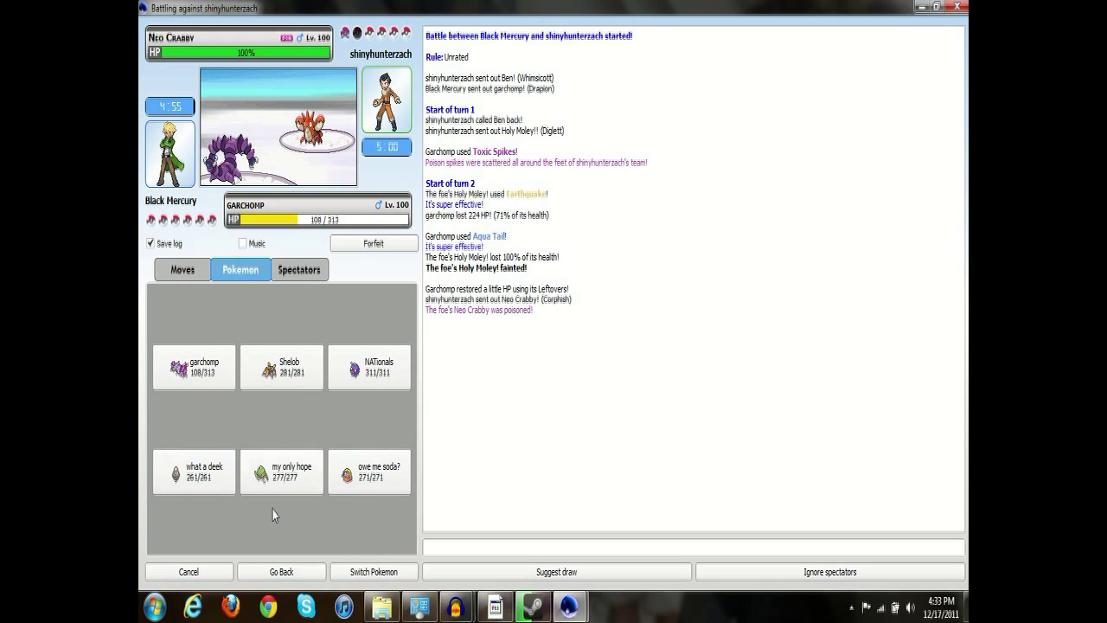
left_click(343, 479)
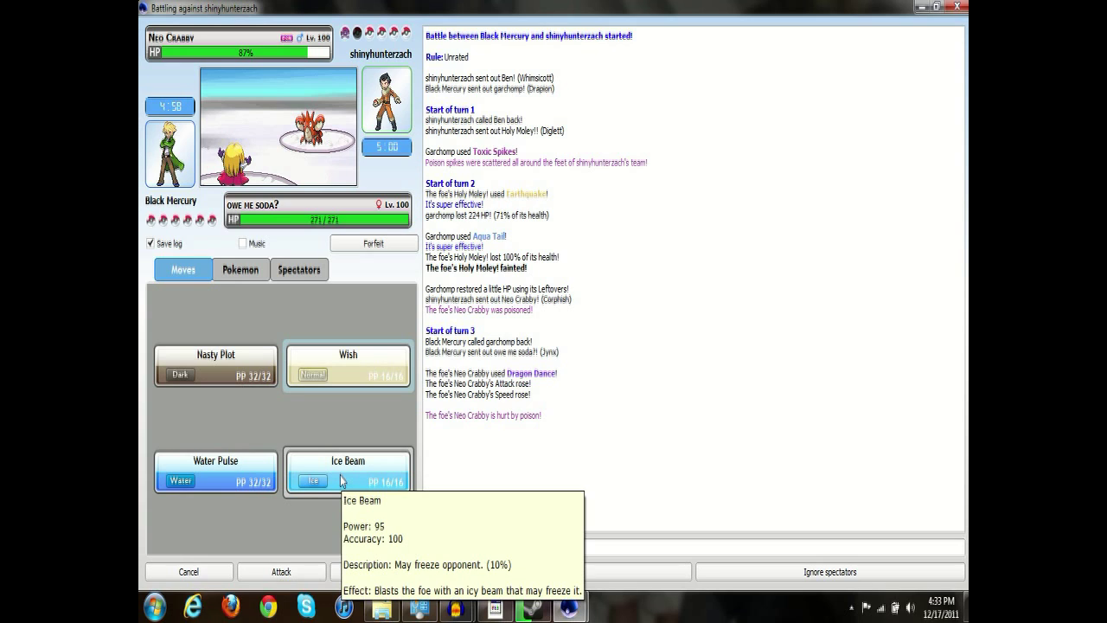
left_click(333, 479)
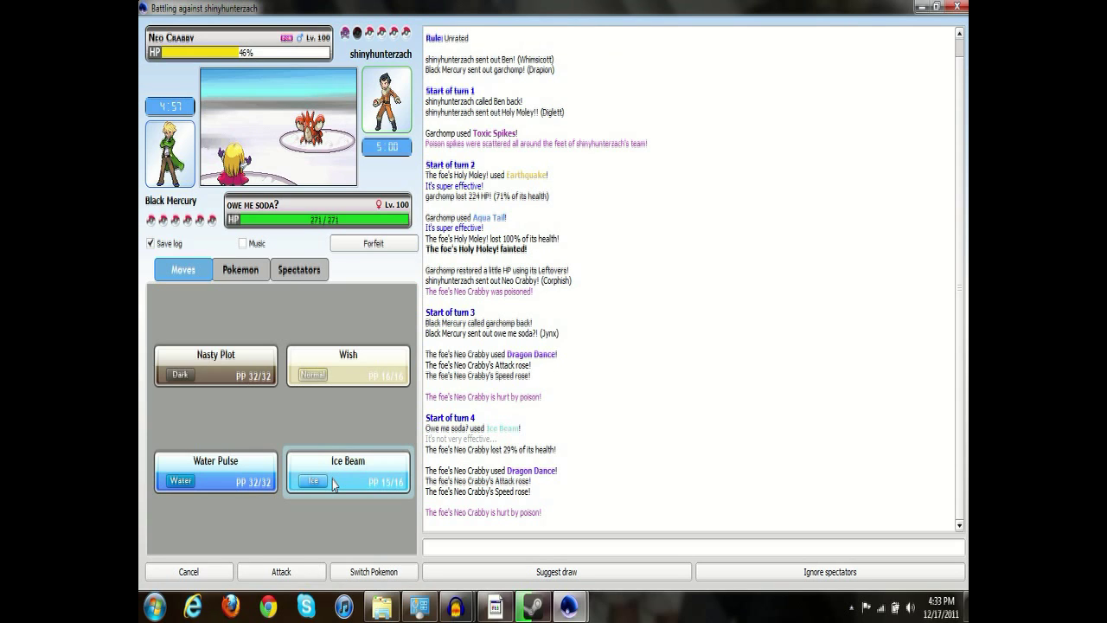
left_click(332, 479)
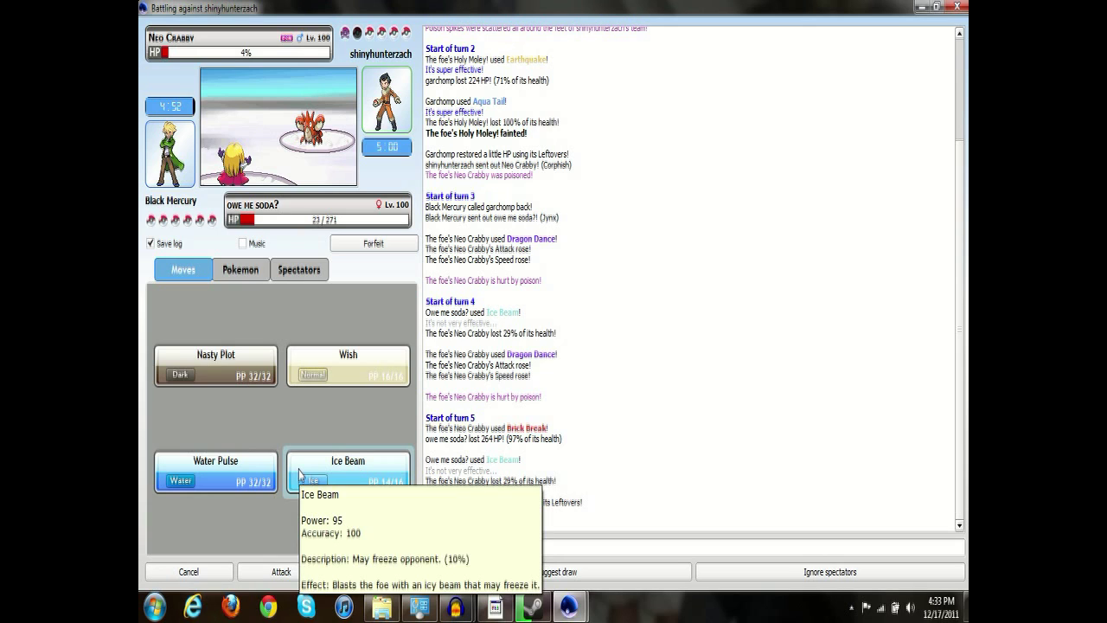
left_click(240, 271)
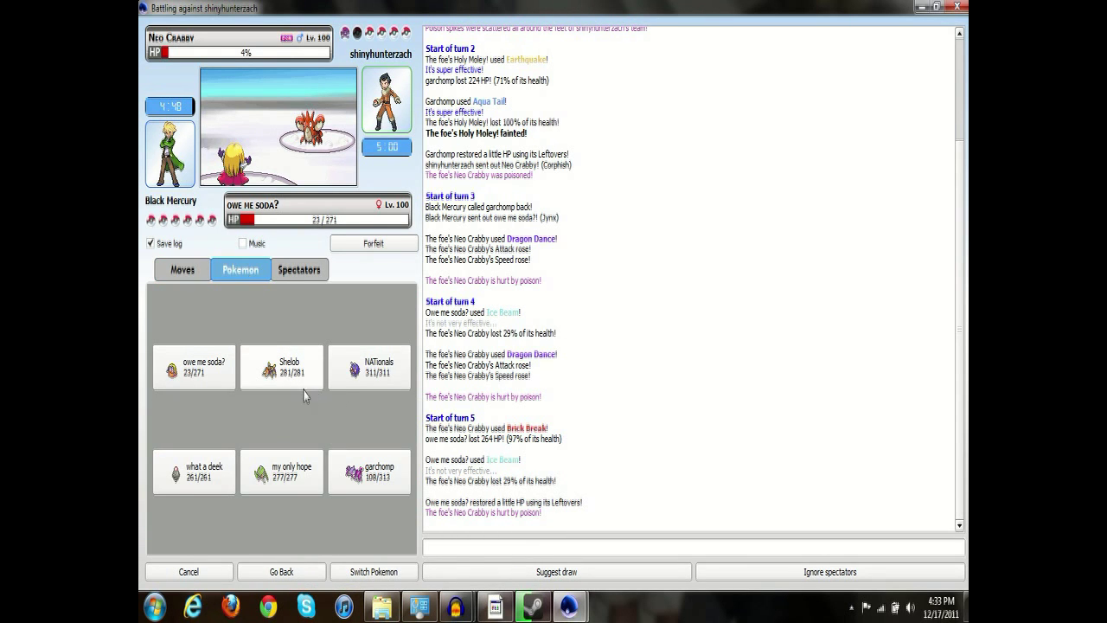
left_click(193, 471)
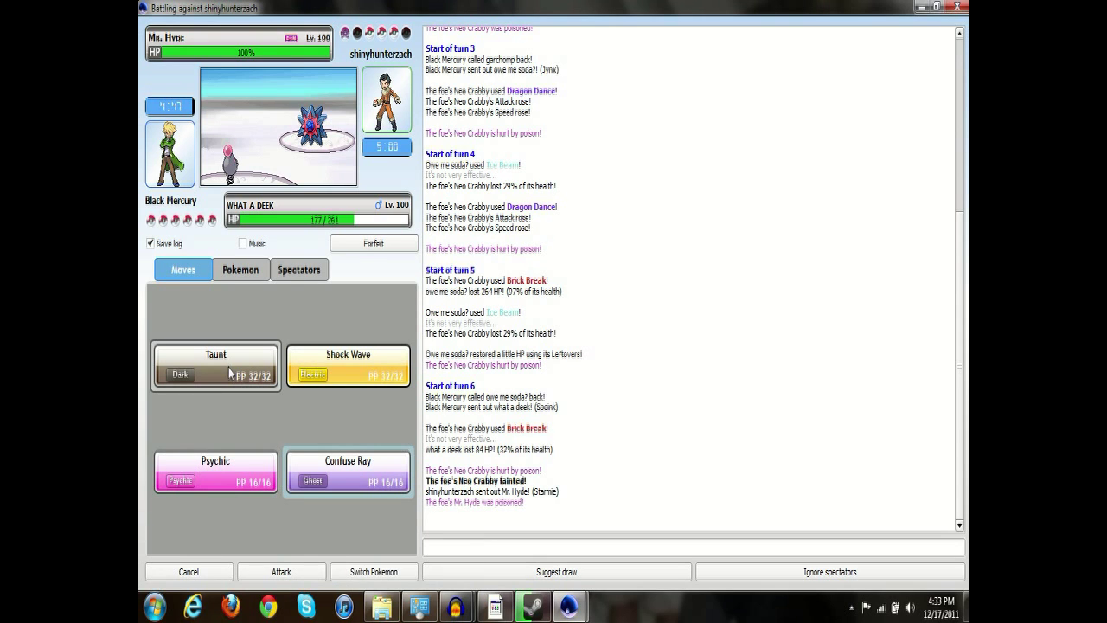
Confuse Mr. Hyde with Confuse Ray, then use Shock Wave on the next two turns.
left_click(317, 485)
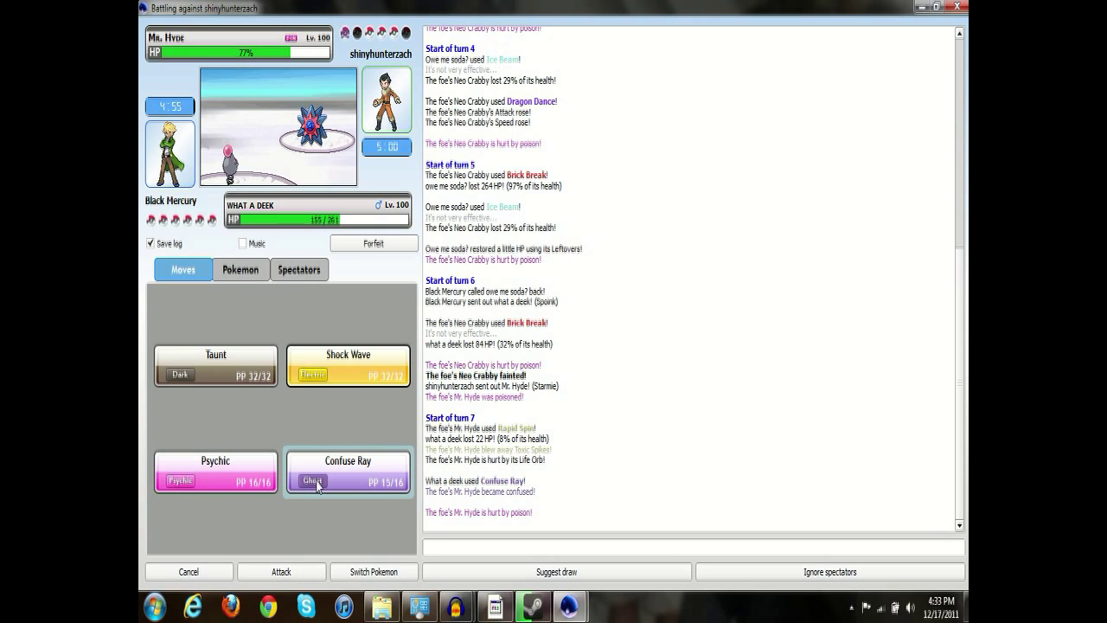
left_click(232, 356)
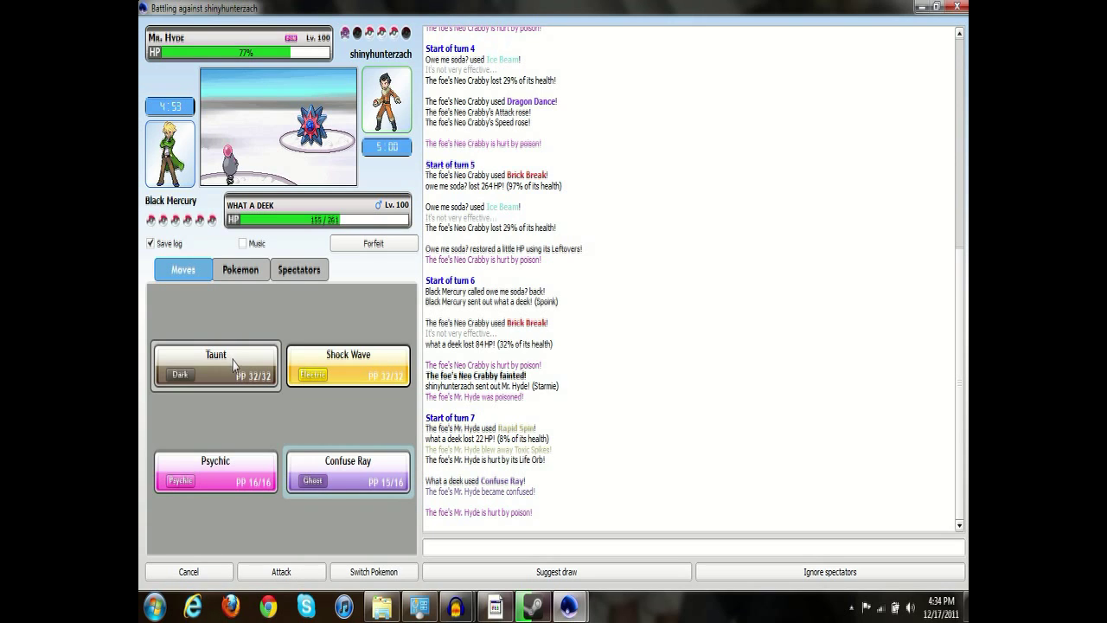
left_click(313, 371)
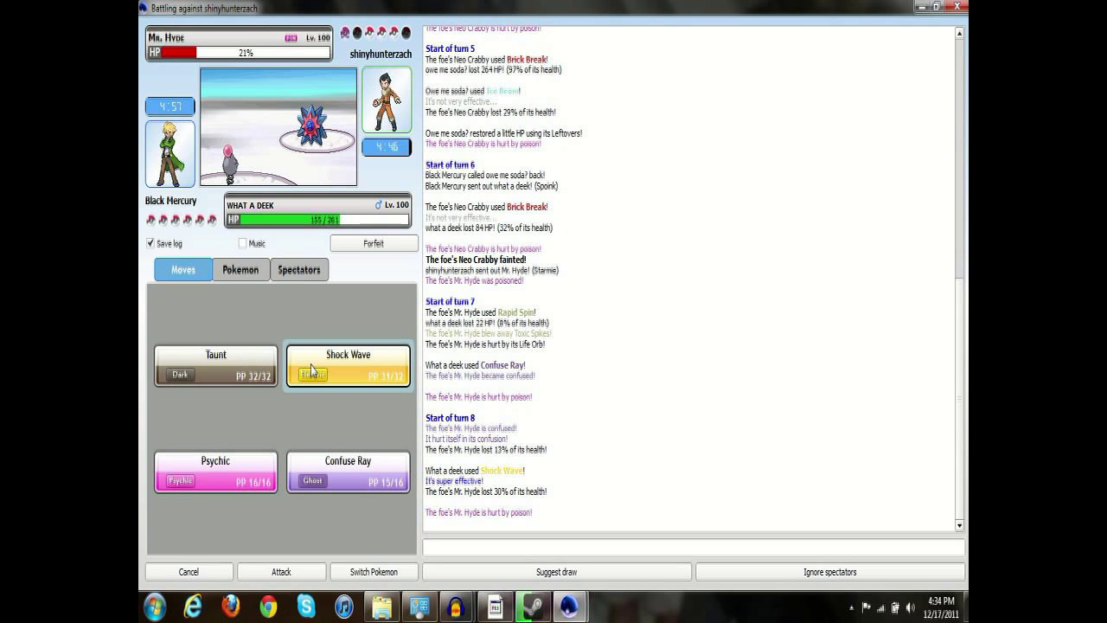
left_click(313, 366)
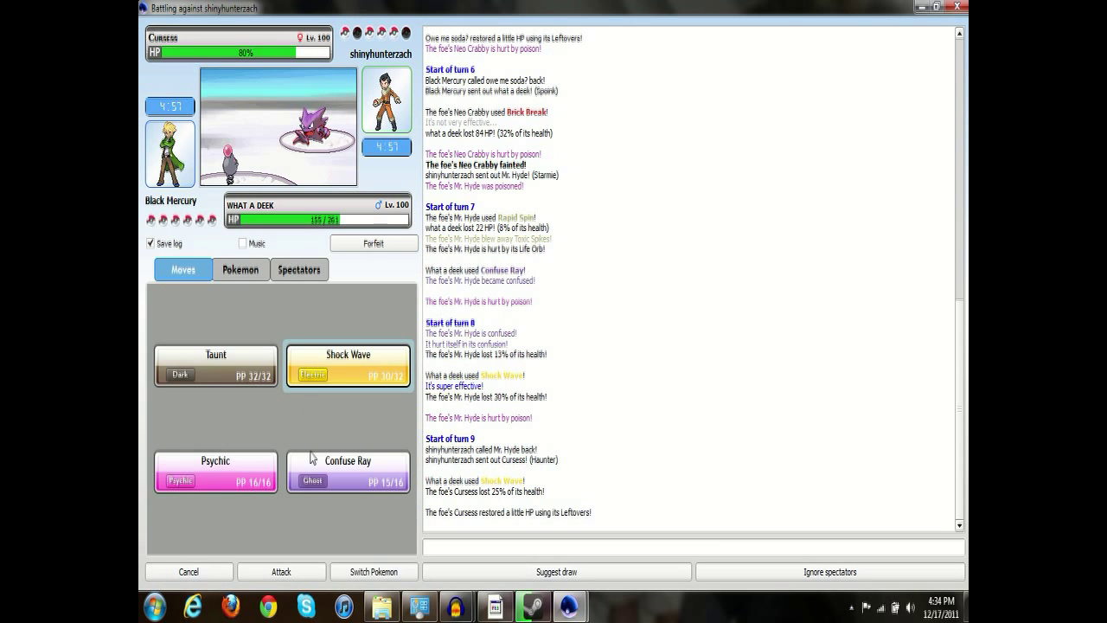
Have what a deek use Psychic on Cursess, then pick its next attack.
left_click(242, 485)
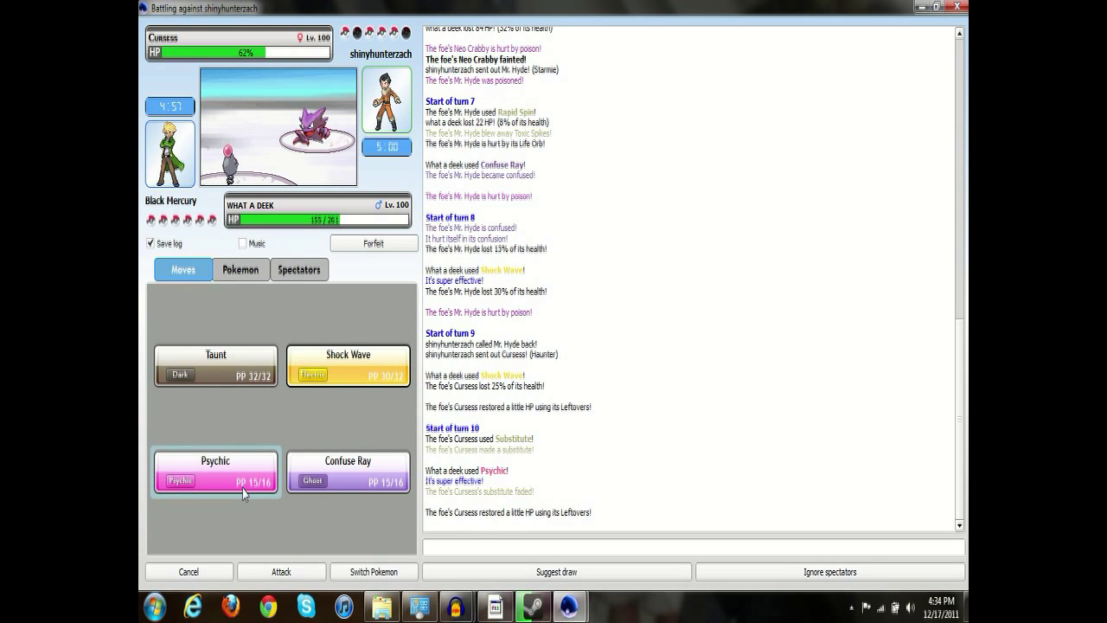
left_click(242, 488)
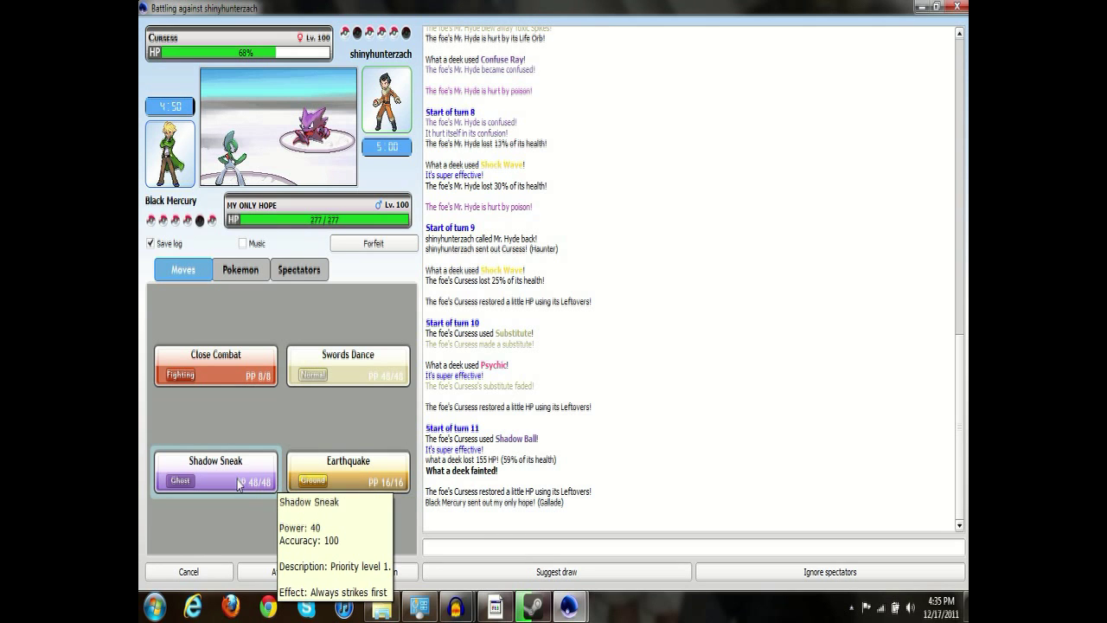
Knock out GoldenGirl with Close Combat and Cursess with Shadow Sneak.
left_click(241, 269)
left_click(183, 269)
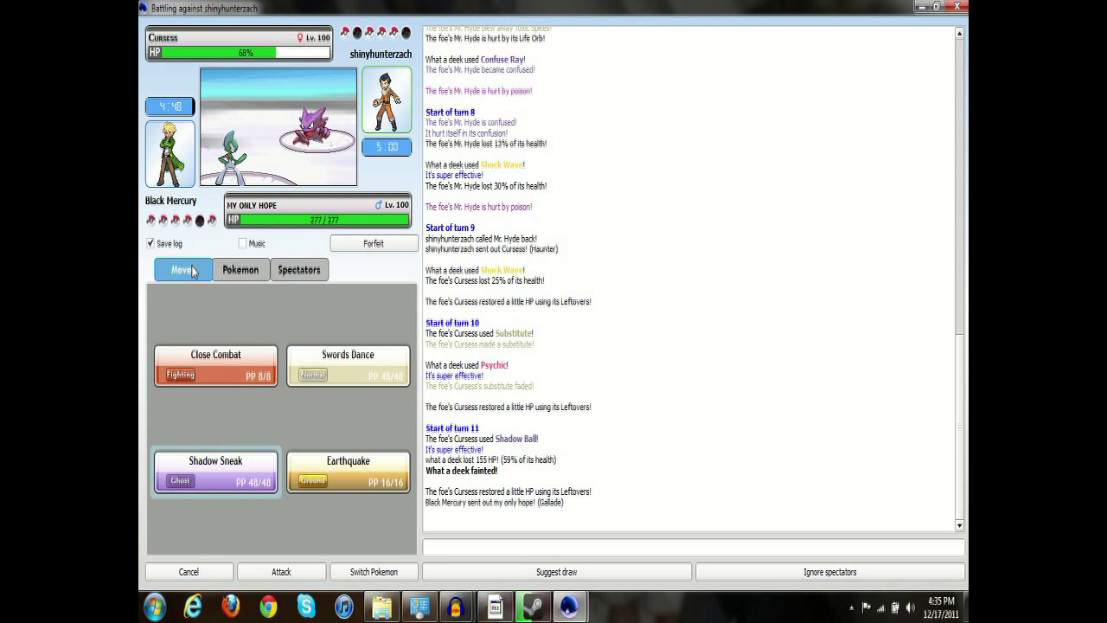
left_click(181, 474)
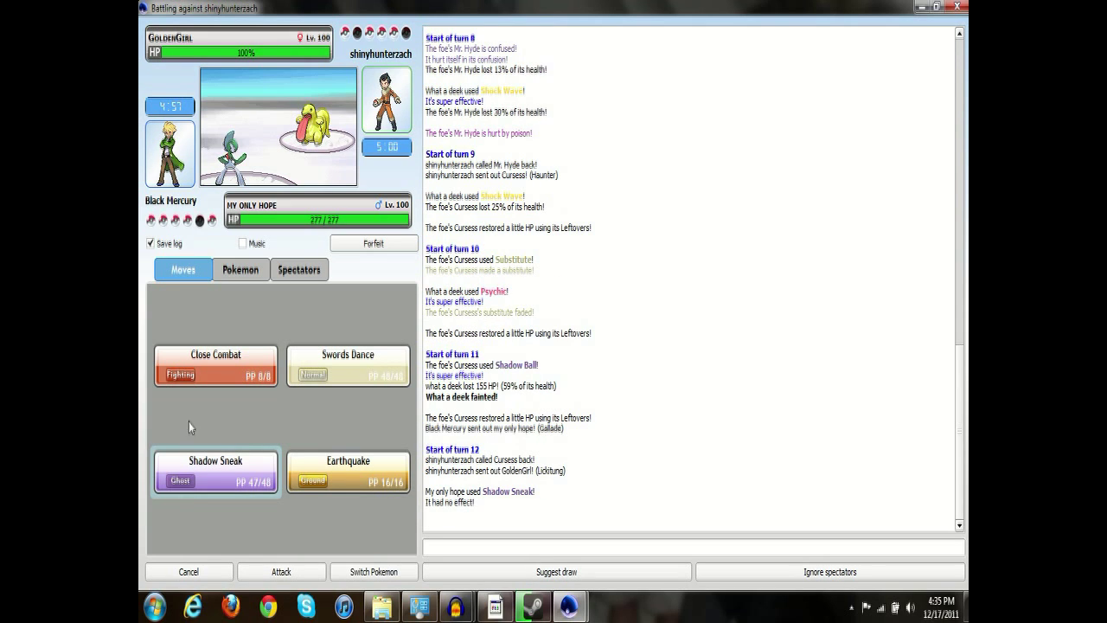
left_click(195, 376)
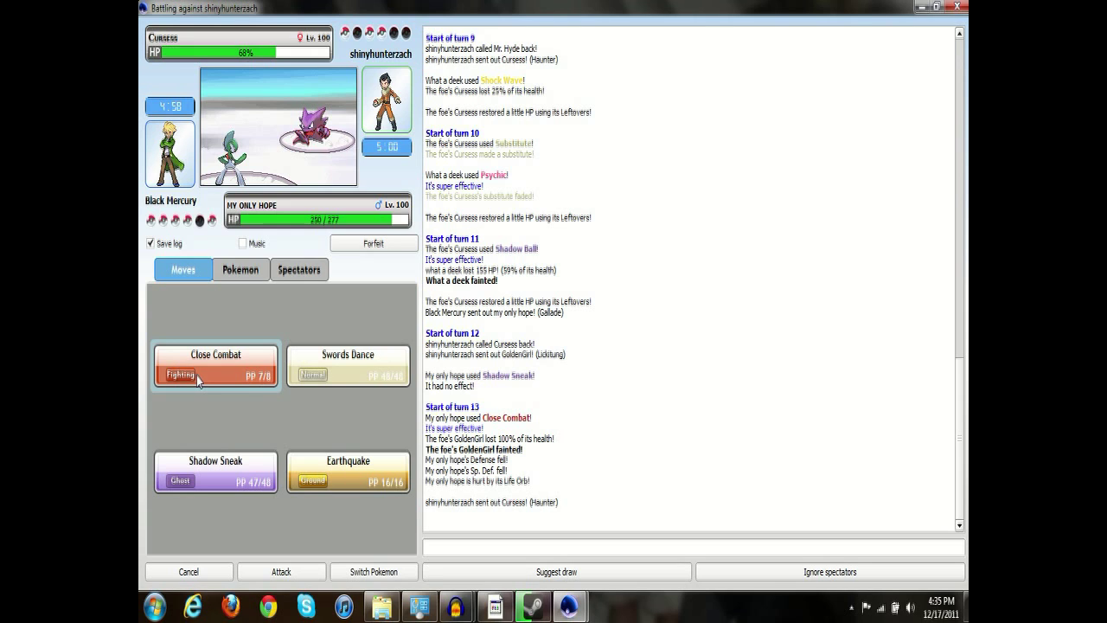
left_click(211, 462)
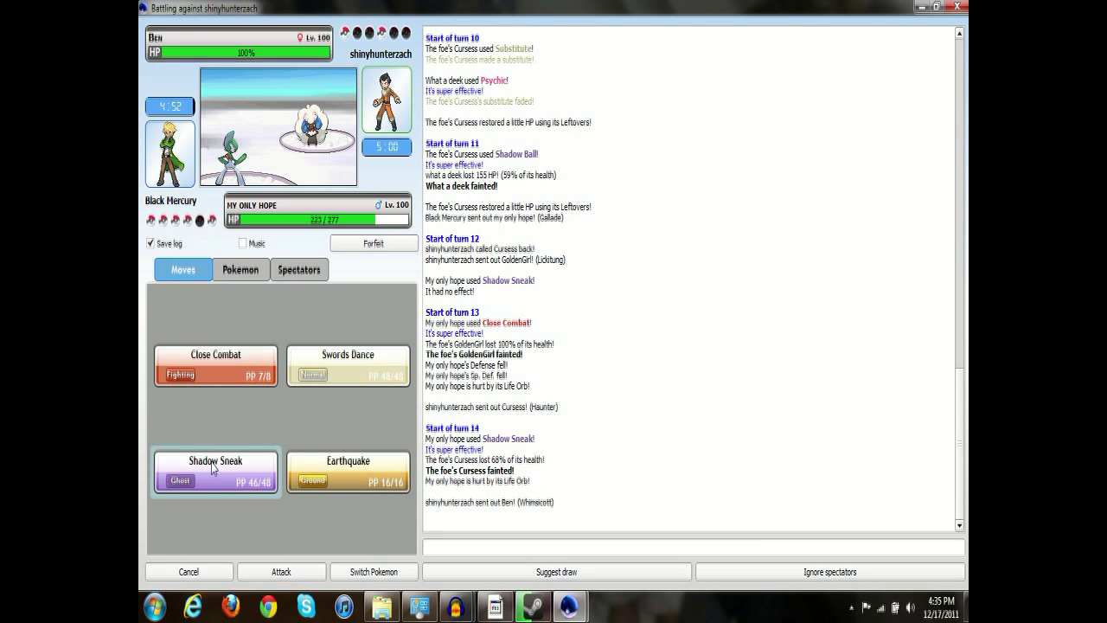
Hit Ben with Earthquake on three turns until my only hope faints.
left_click(308, 487)
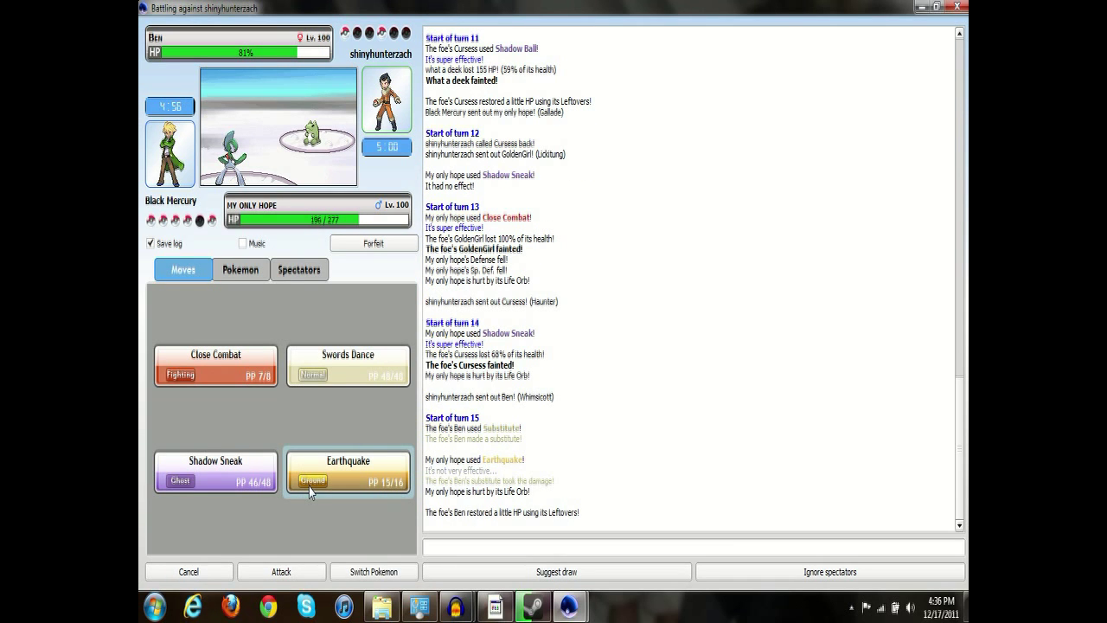
left_click(309, 486)
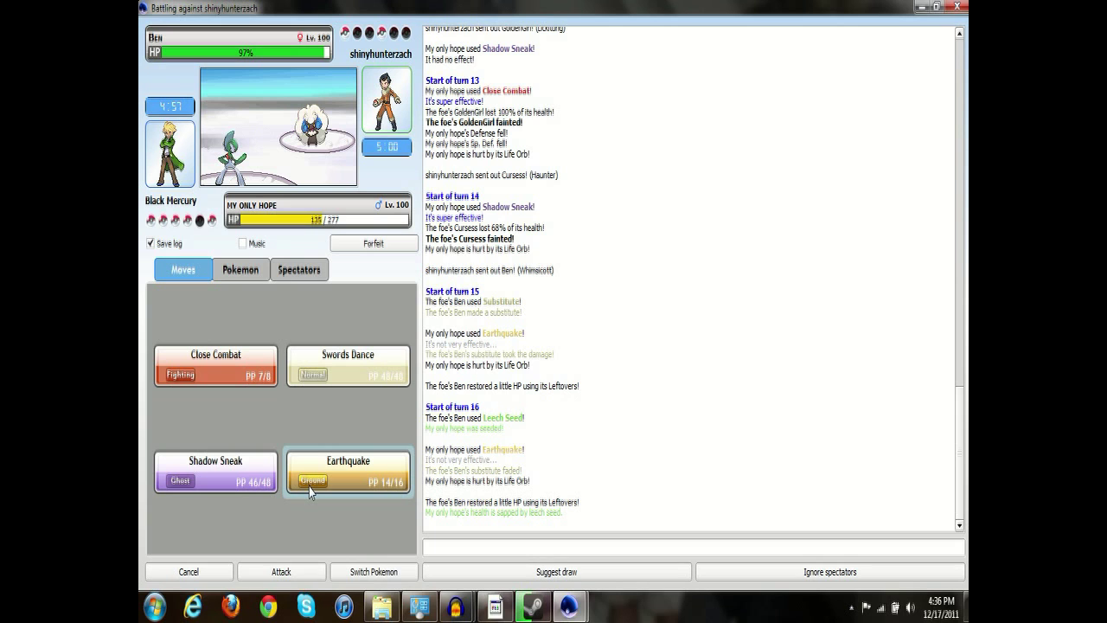
left_click(308, 487)
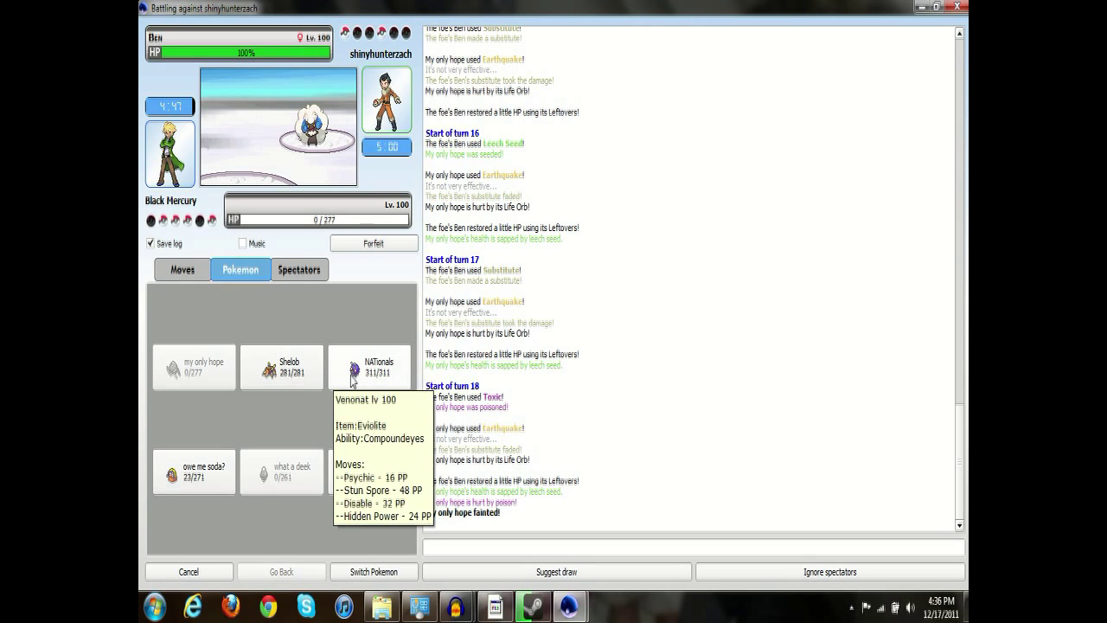
Send out NATionals and repeatedly use Stun Spore against Ben's substitute.
left_click(352, 374)
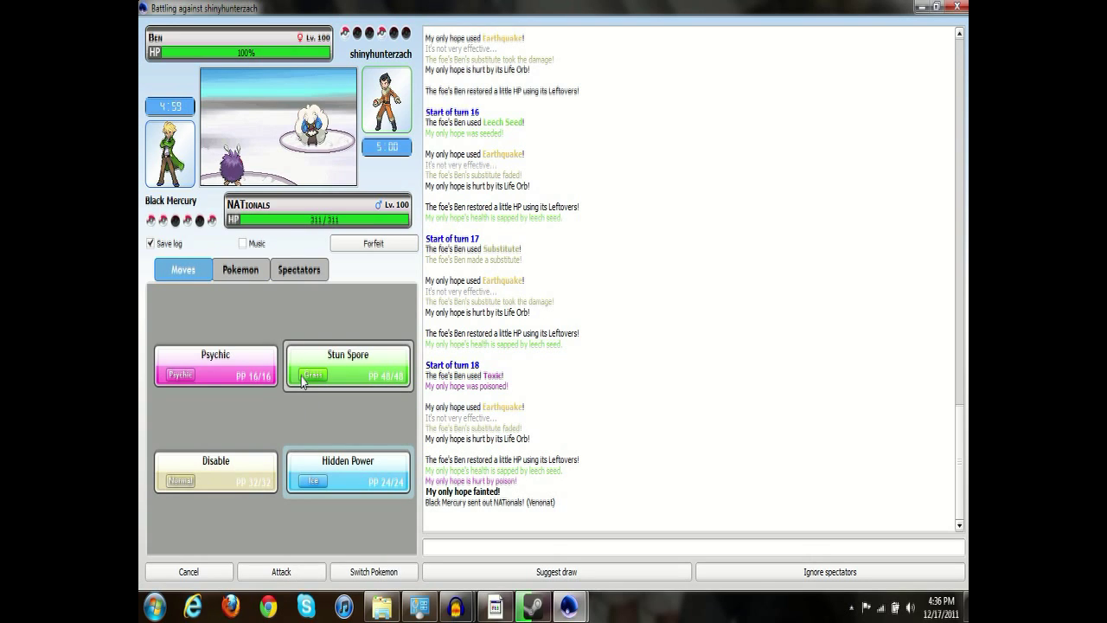
left_click(303, 381)
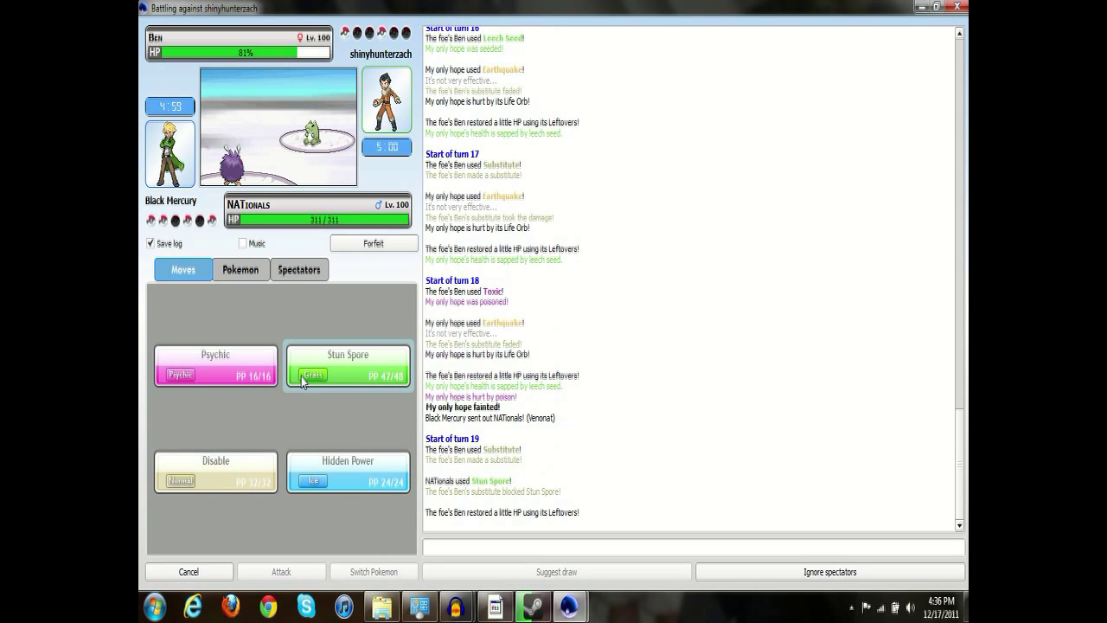
left_click(302, 380)
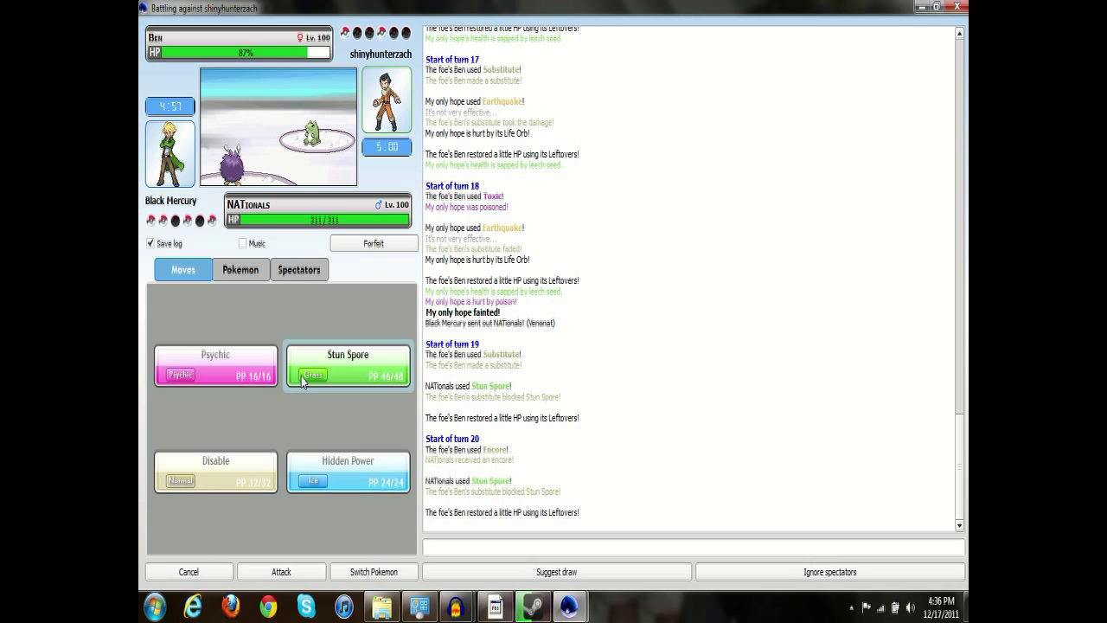
left_click(342, 378)
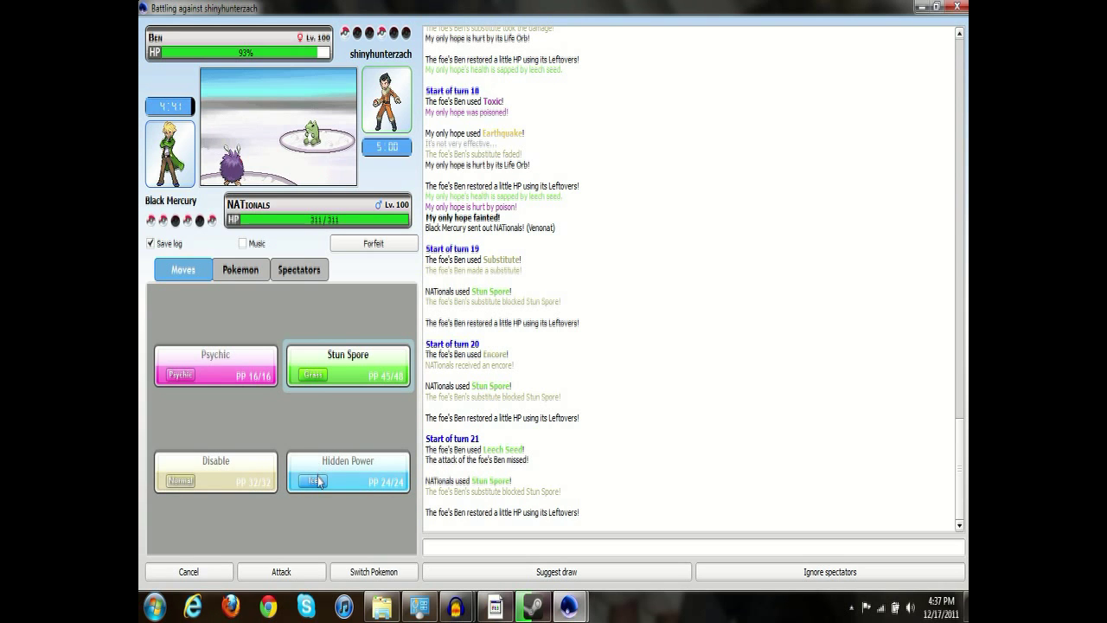
left_click(317, 372)
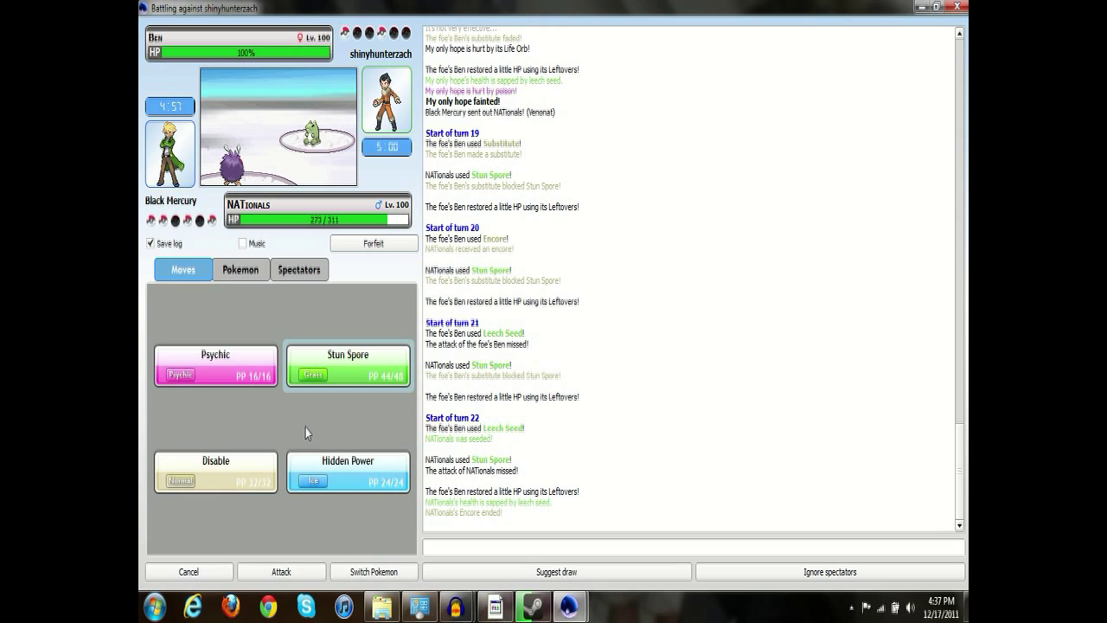
left_click(240, 270)
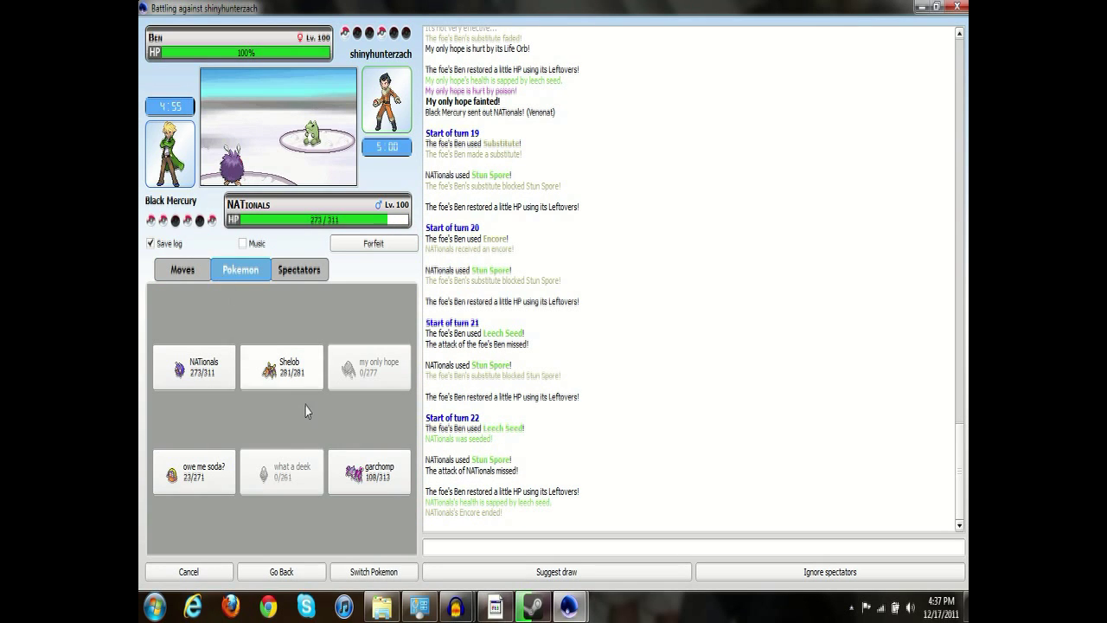
Pick owe me soda? from the team list to replace NATionals.
left_click(195, 471)
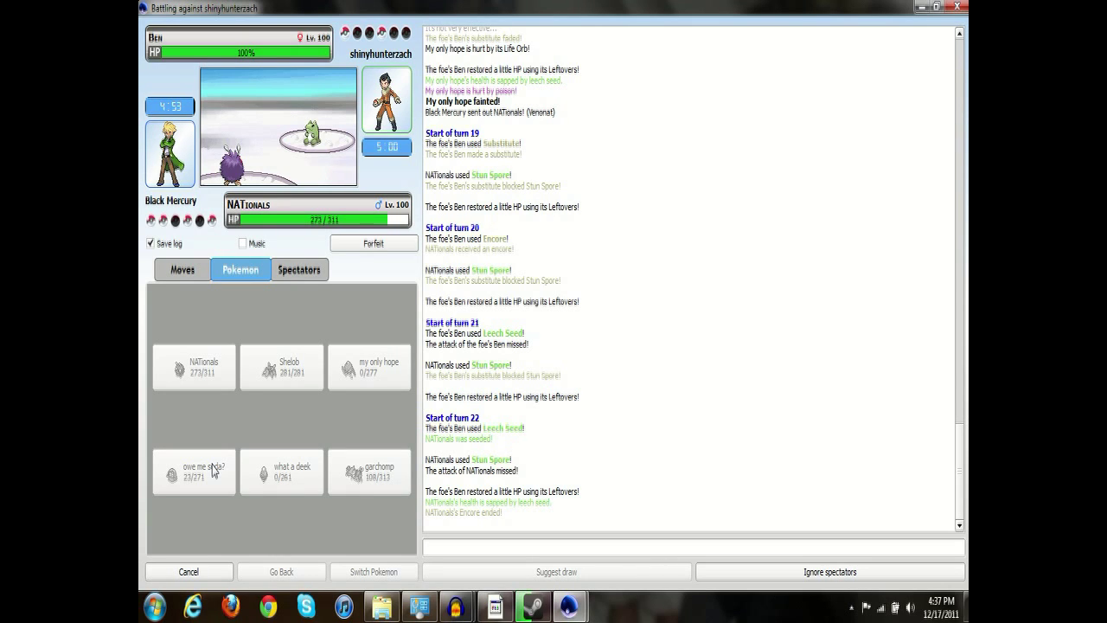
Check Water Pulse's details, use Wish, then send out Shelob after owe me soda? faints.
left_click(214, 467)
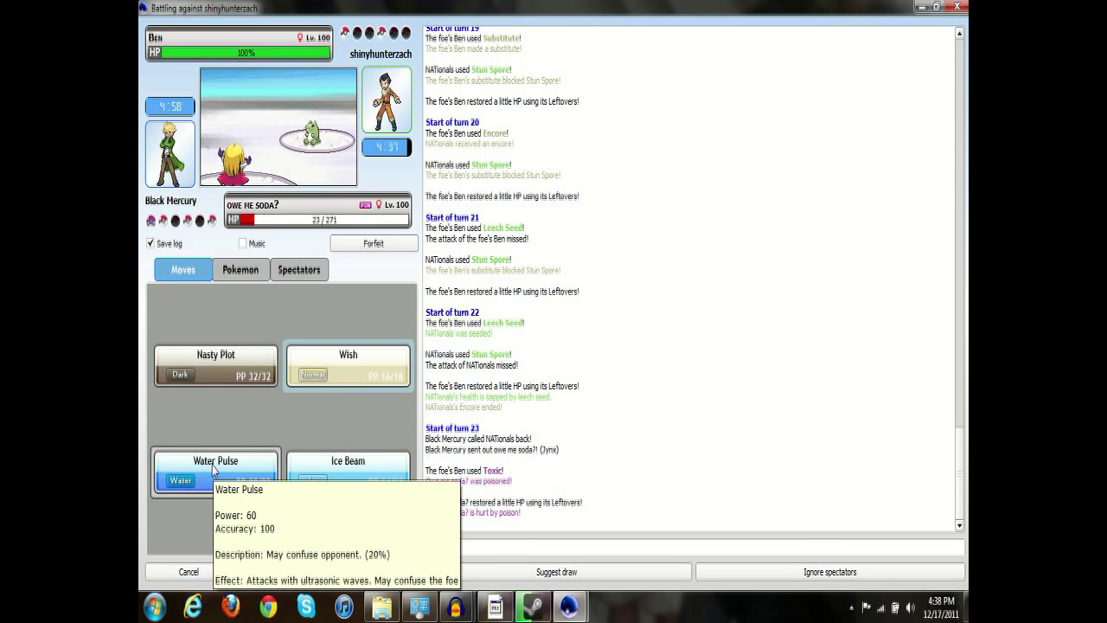
left_click(324, 378)
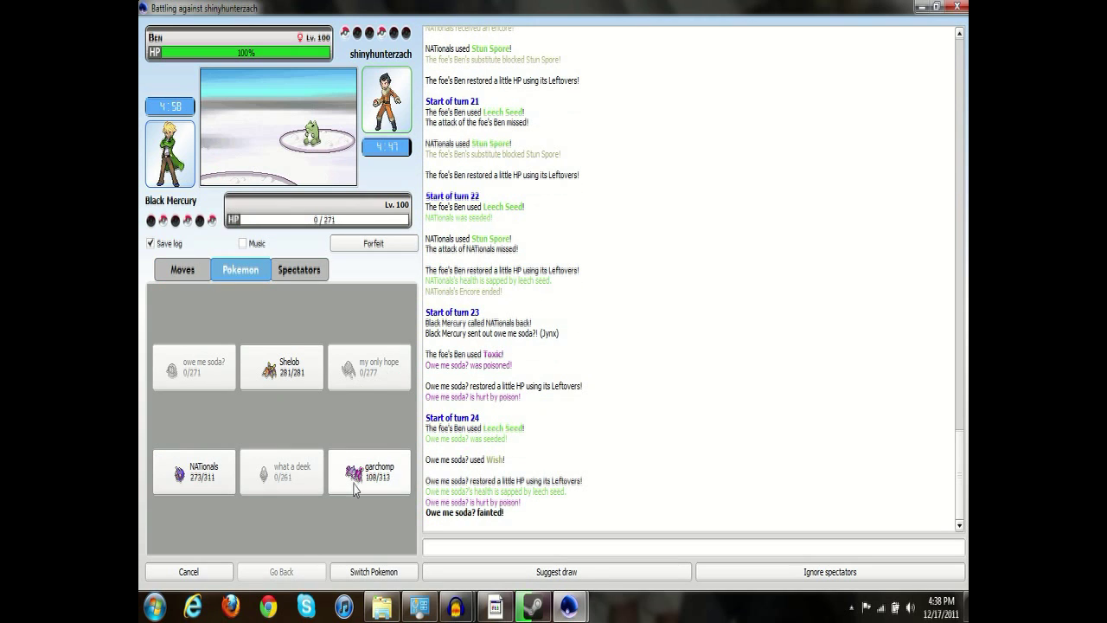
left_click(276, 387)
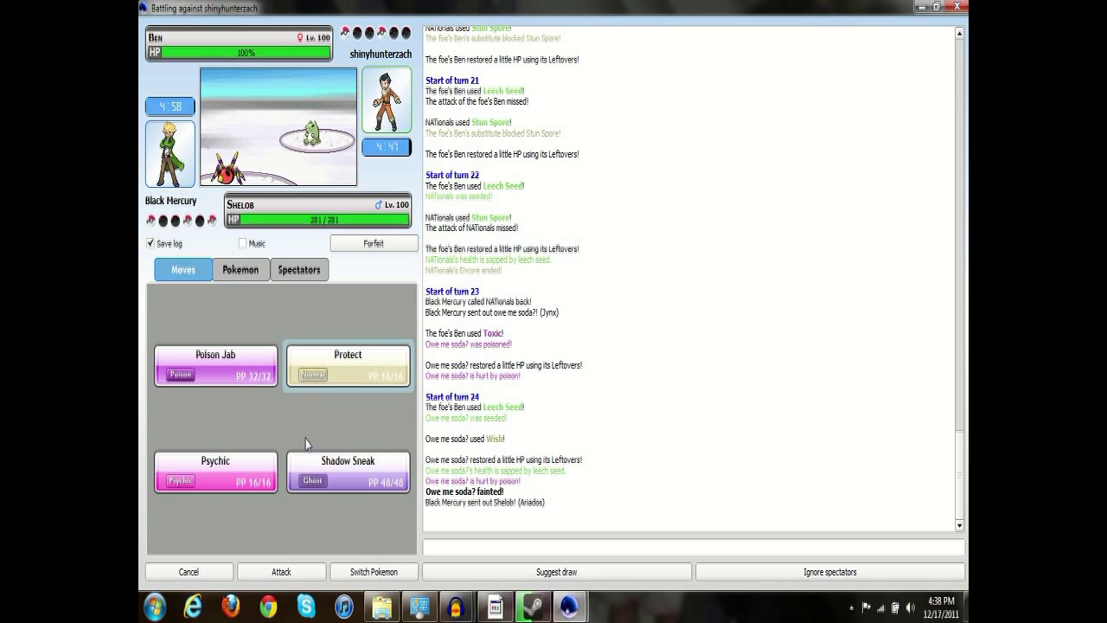
Have Shelob use Protect on two successive turns.
left_click(307, 373)
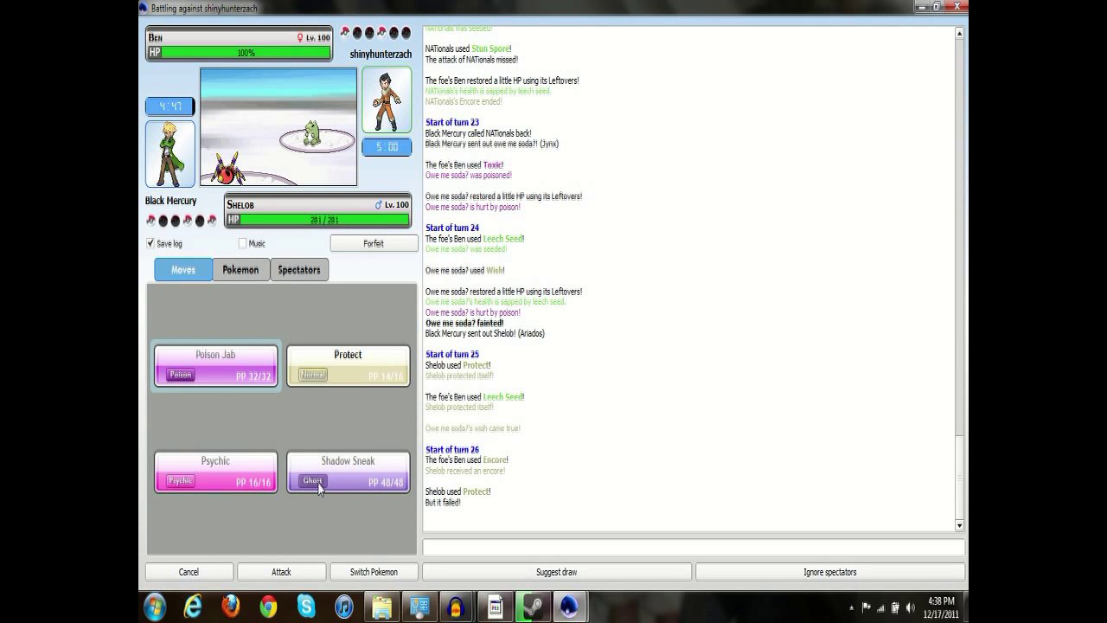
left_click(336, 378)
Switch Shelob out for garchomp and attack twice with Fire Fang.
left_click(240, 269)
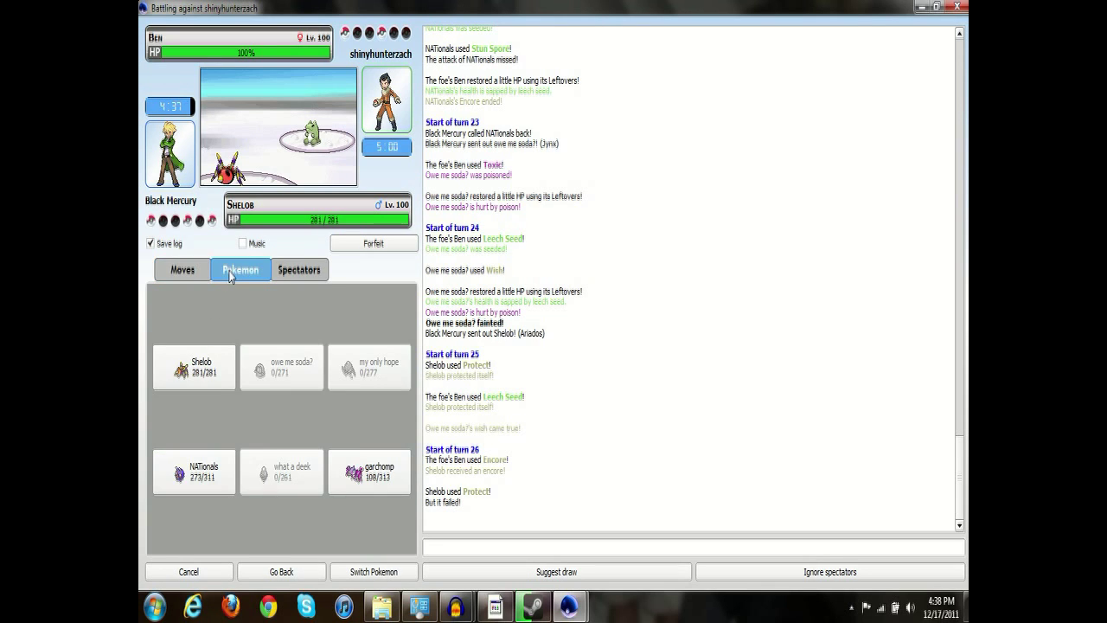
left_click(358, 482)
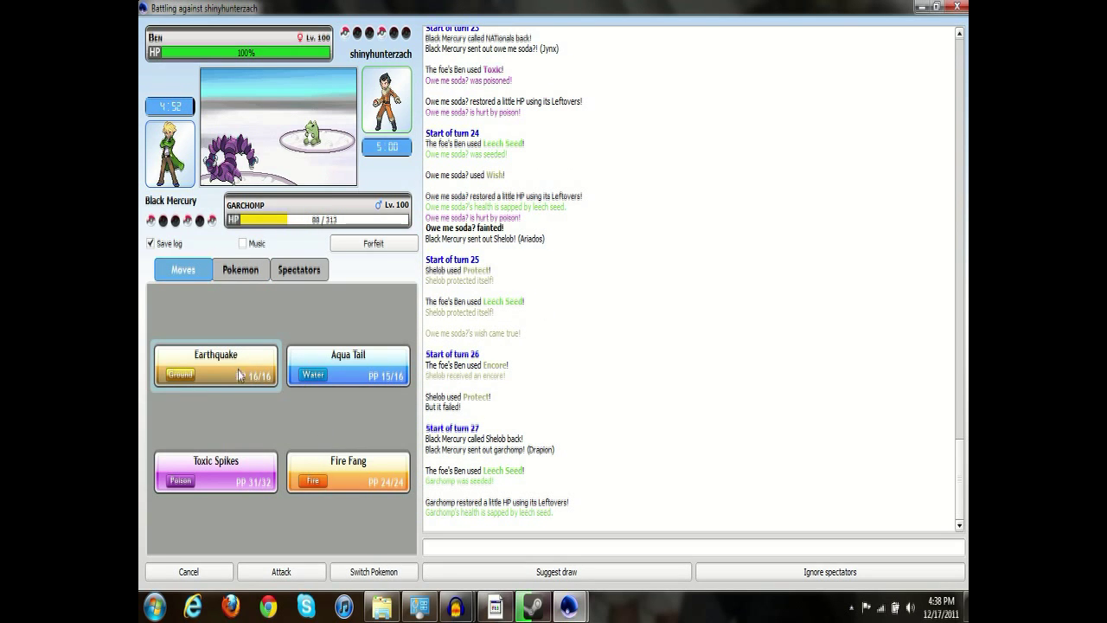
left_click(326, 461)
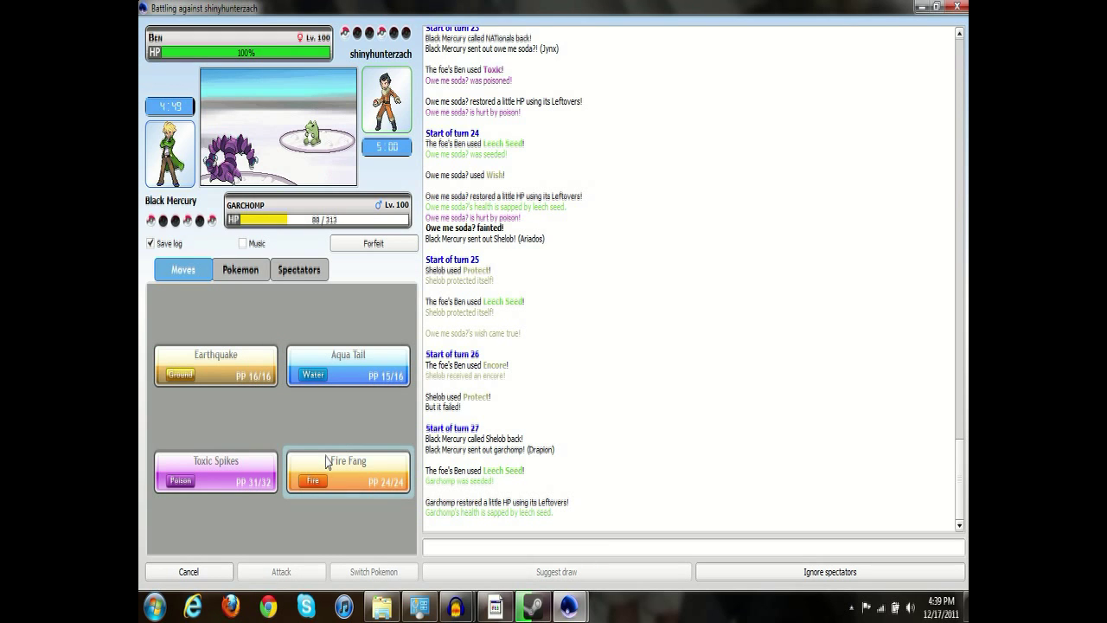
mouse_move(348, 471)
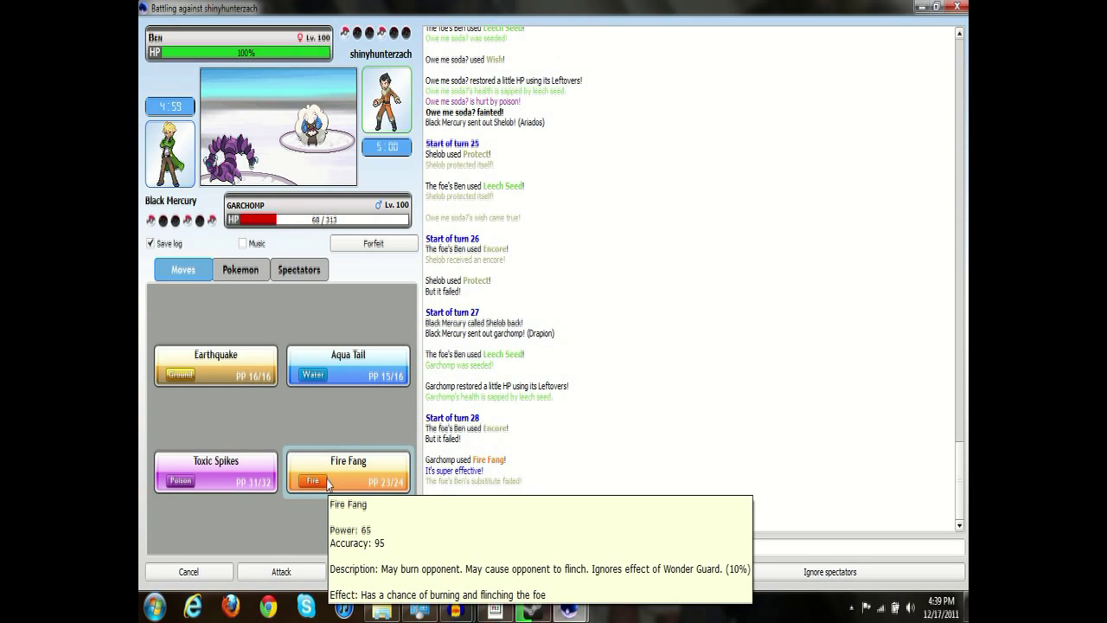
left_click(327, 482)
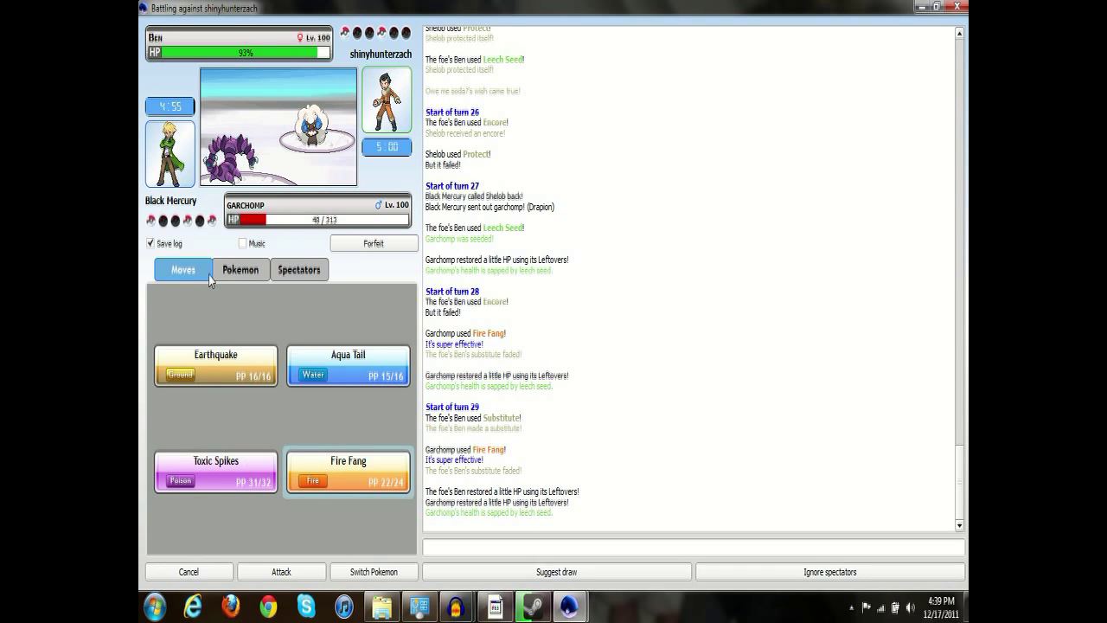
Check the team's health, attack twice with Earthquake, then switch garchomp out for NATionals.
left_click(240, 270)
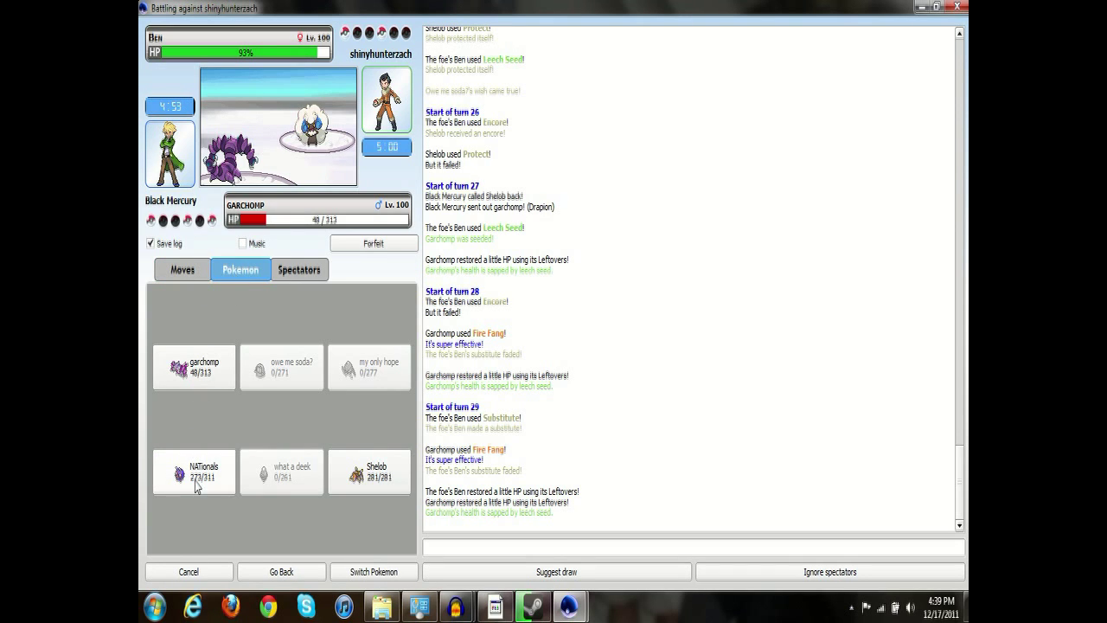
left_click(183, 269)
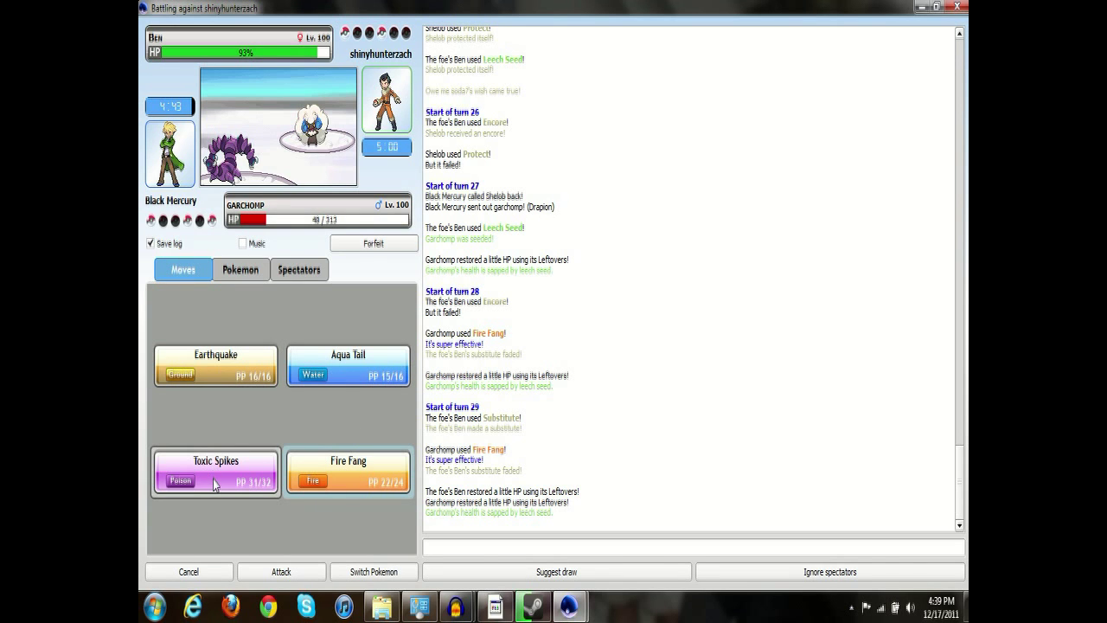
mouse_move(348, 470)
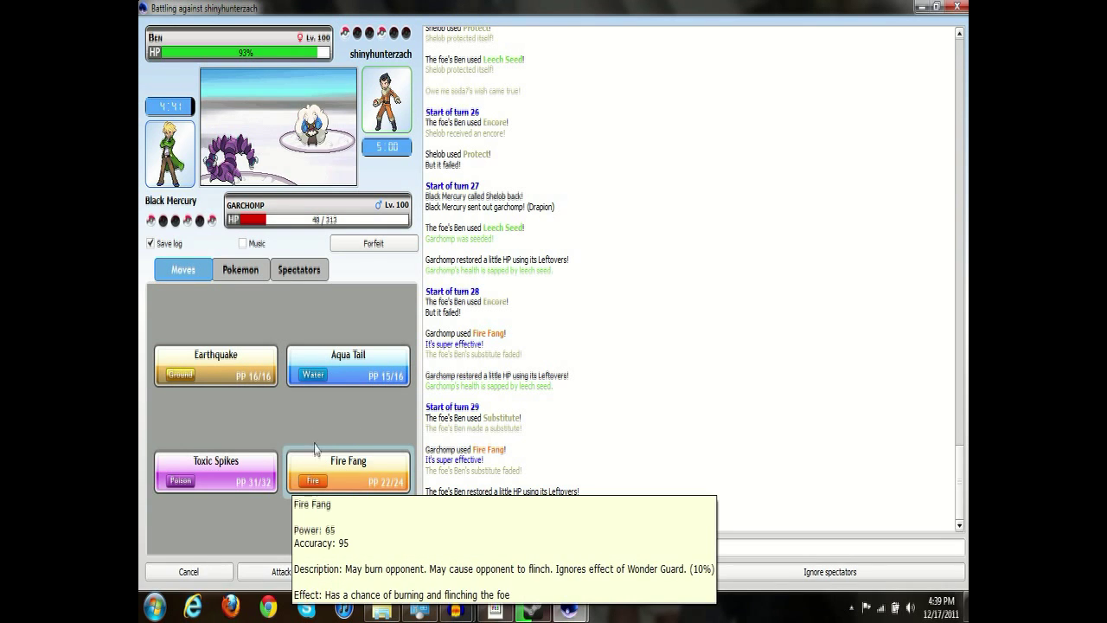
left_click(204, 376)
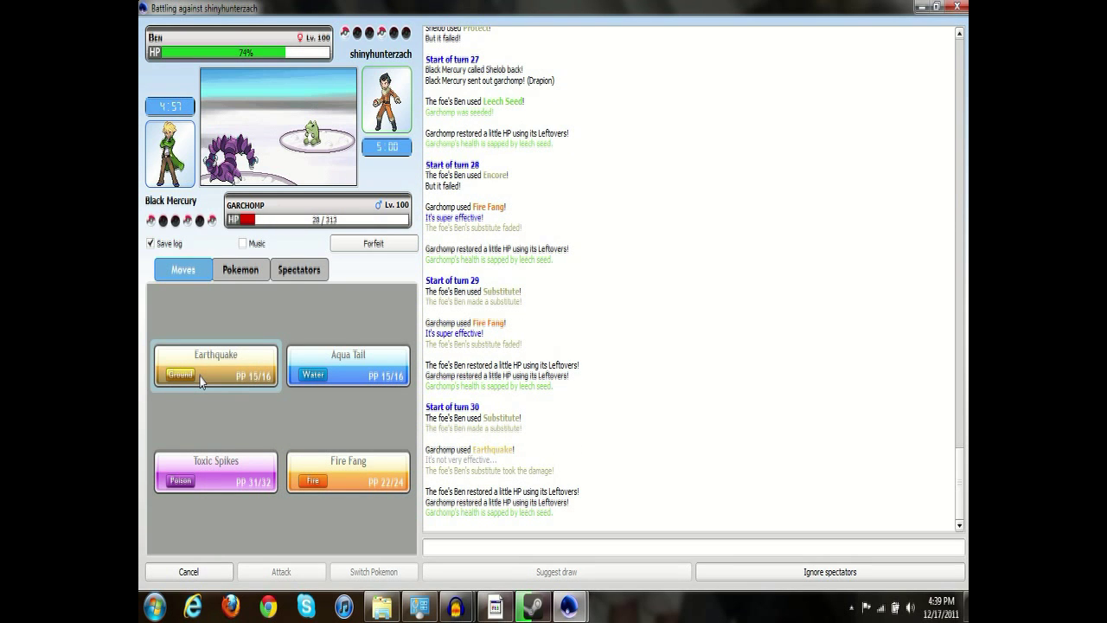
left_click(202, 380)
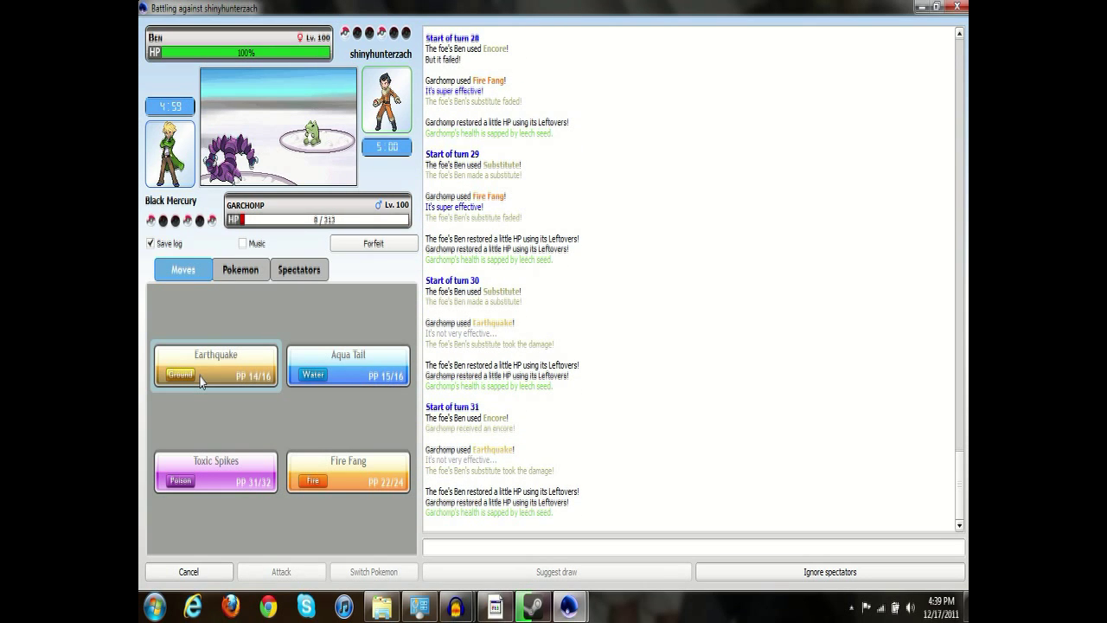
left_click(240, 269)
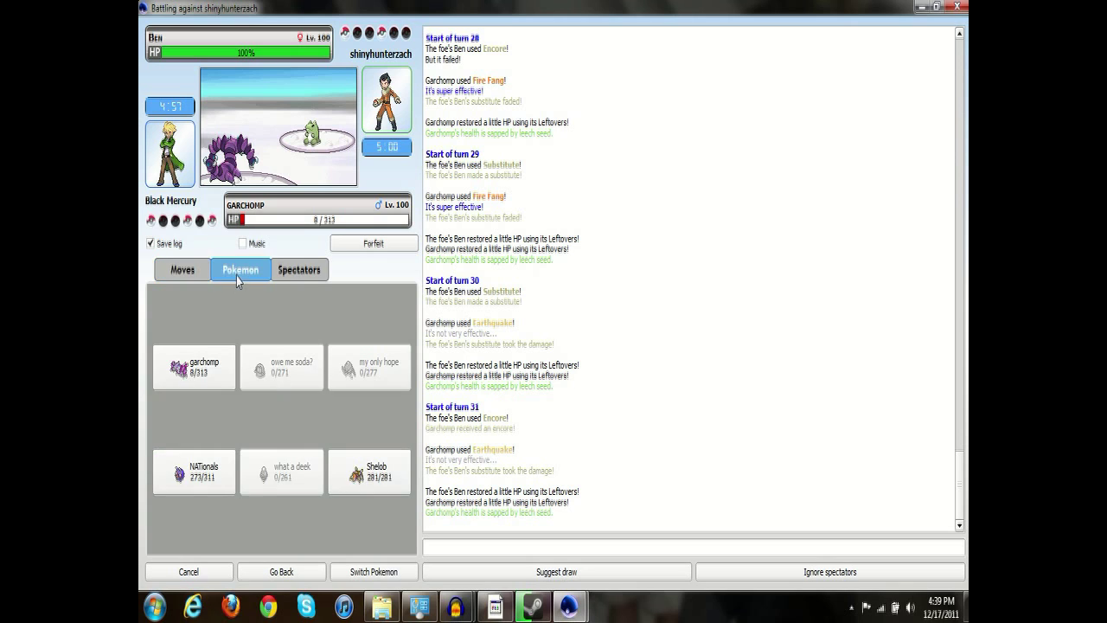
left_click(195, 484)
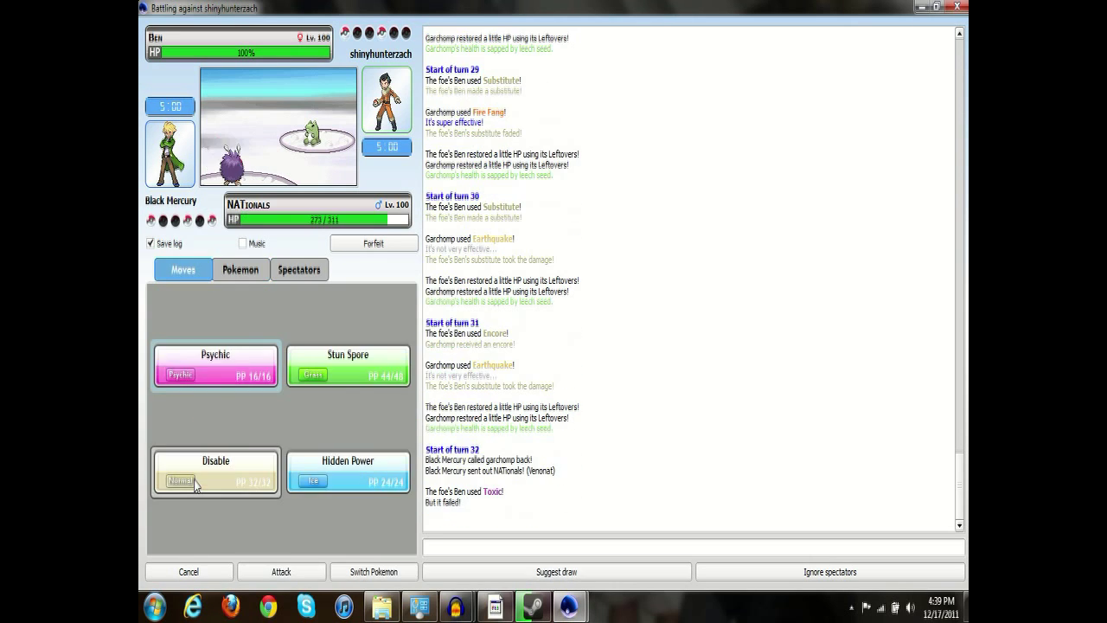
Have NATionals use Stun Spore, Disable and Hidden Power on successive turns, then view the team.
left_click(315, 376)
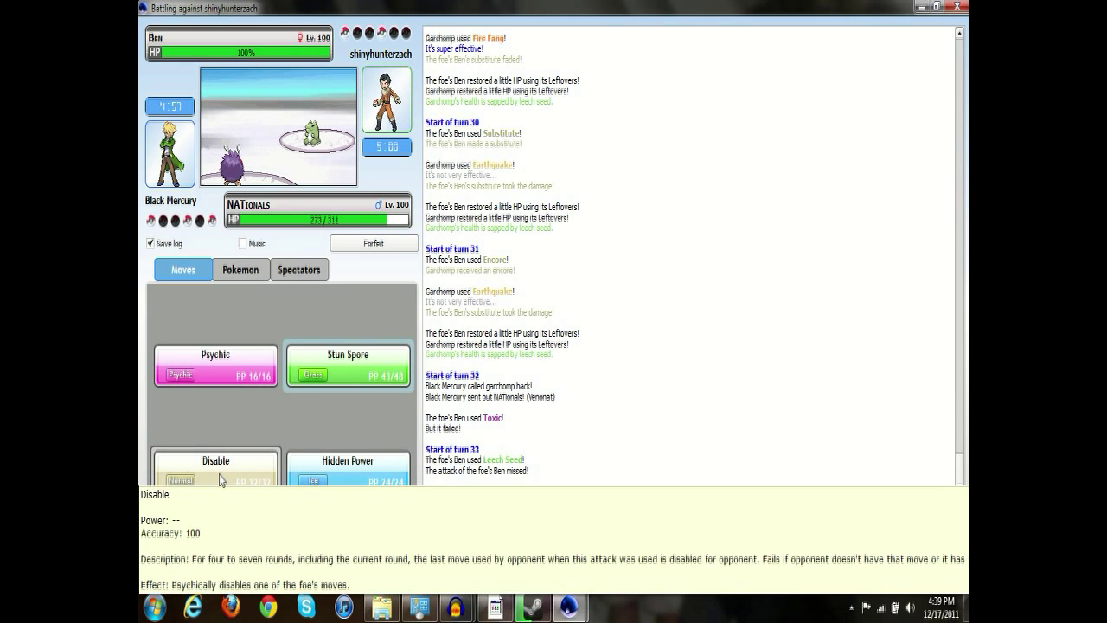
left_click(218, 477)
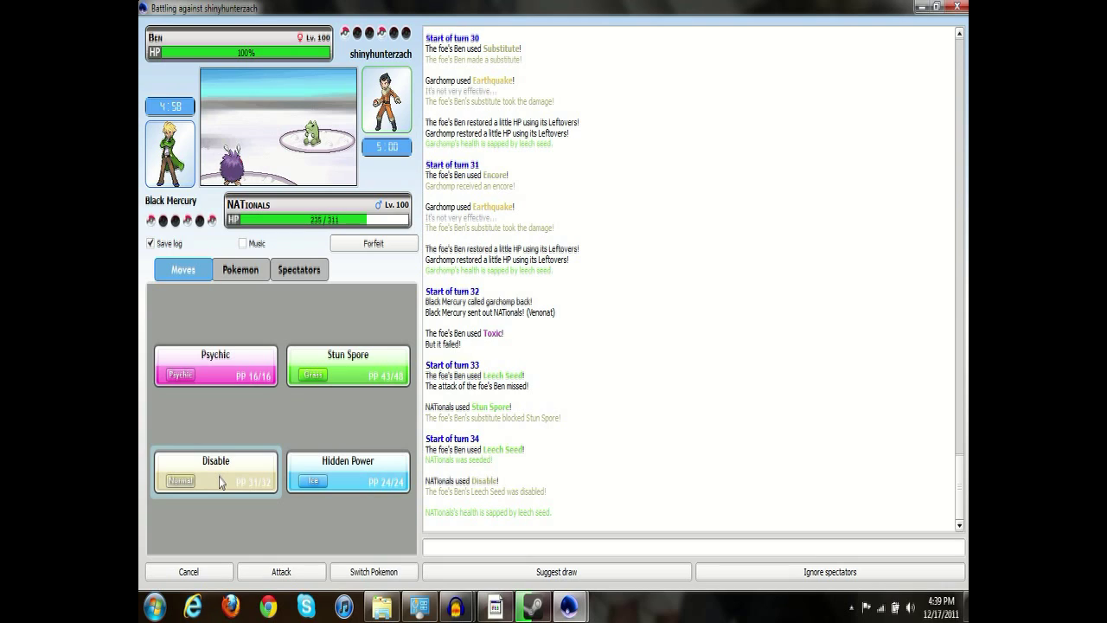
left_click(318, 486)
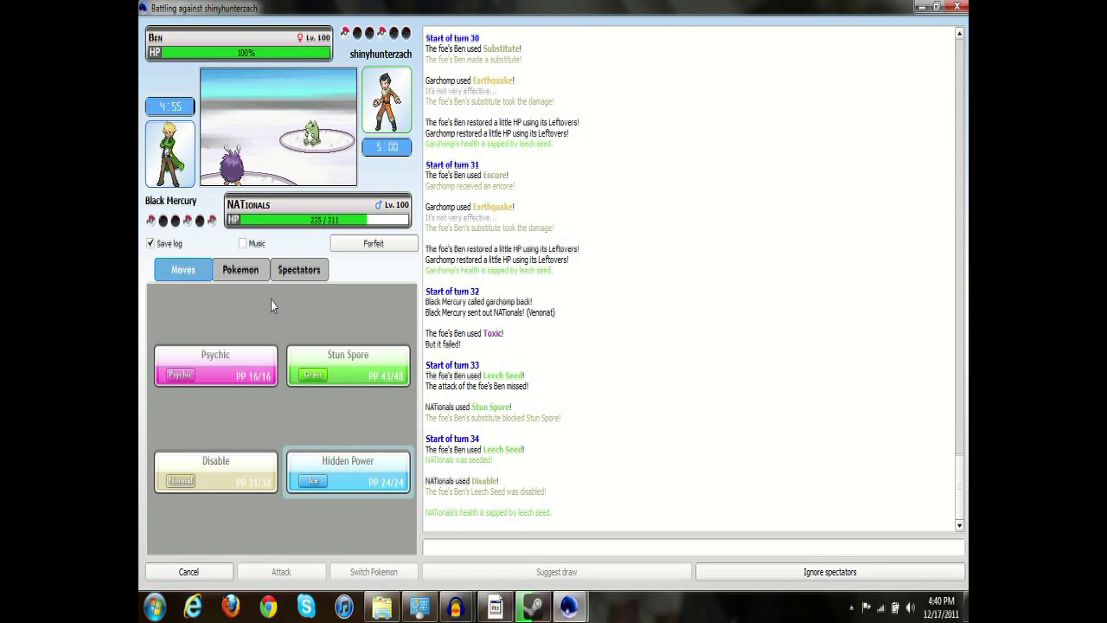
left_click(253, 275)
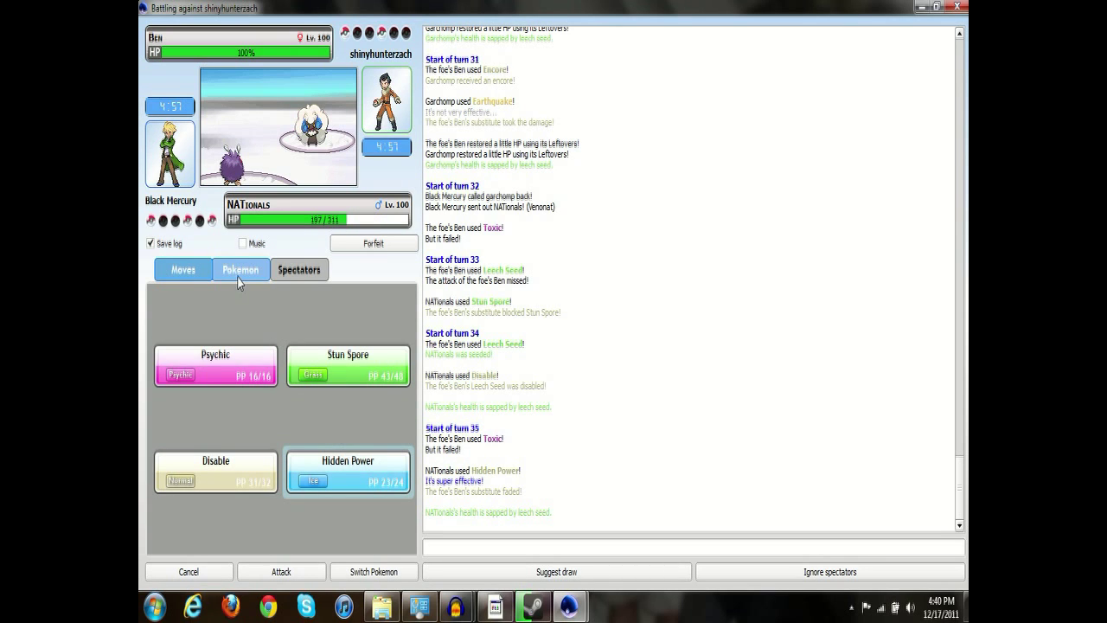
left_click(248, 275)
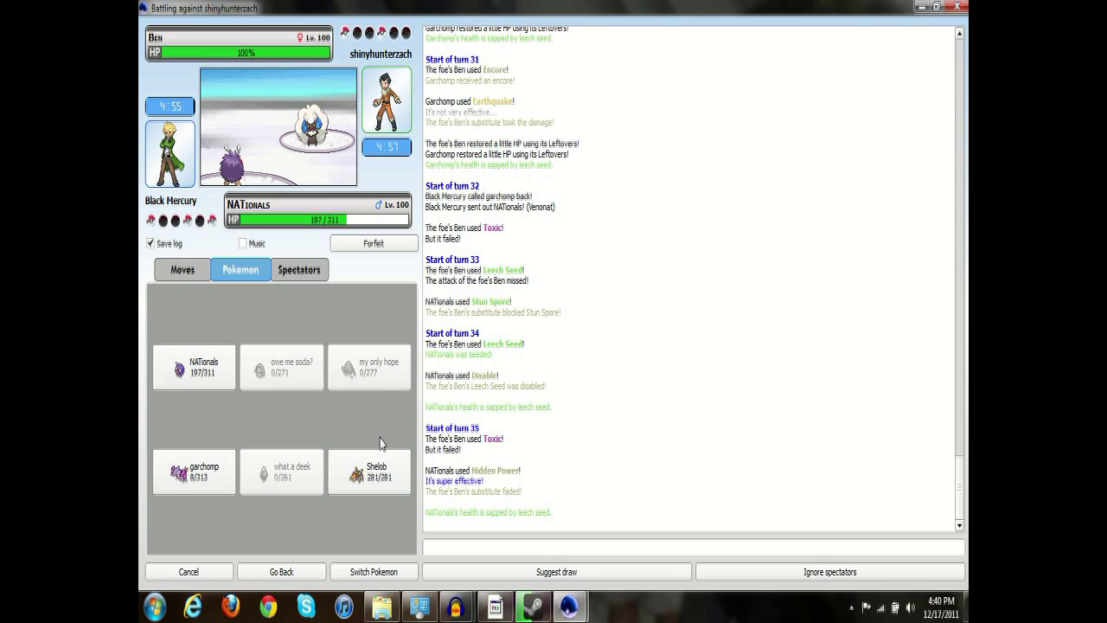
Bring garchomp back in, attack twice with Fire Fang, then submit Earthquake.
left_click(222, 473)
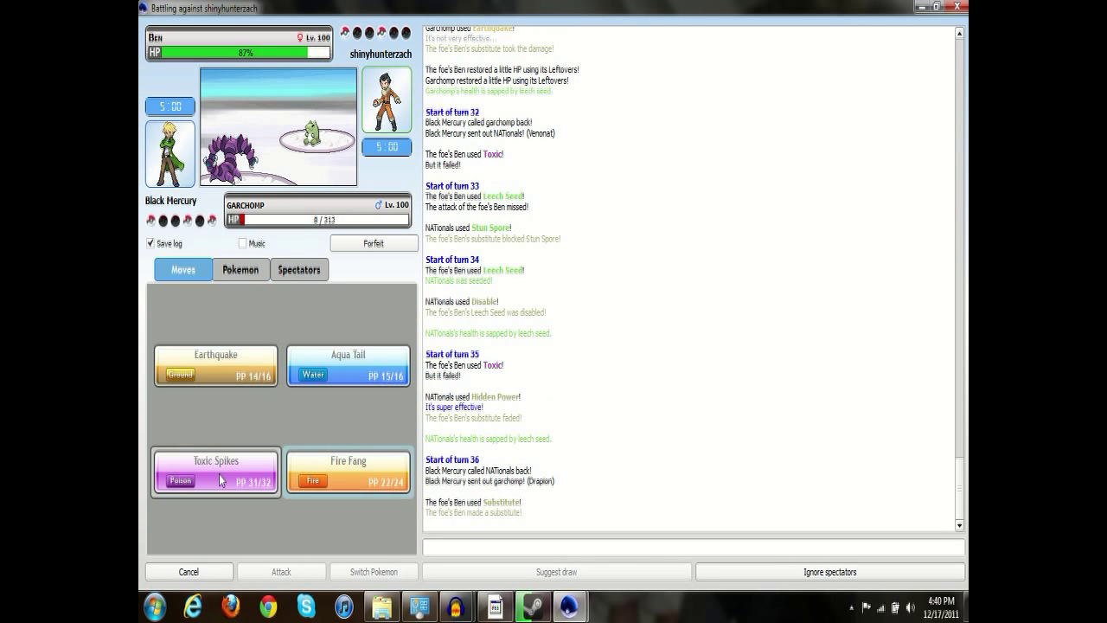
mouse_move(347, 467)
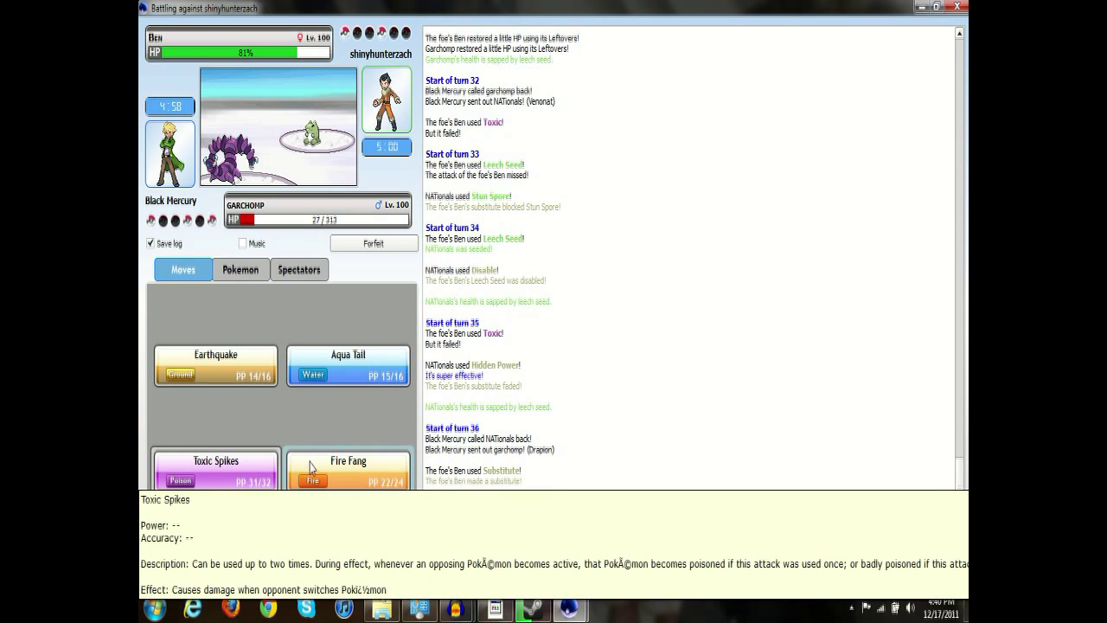
left_click(318, 466)
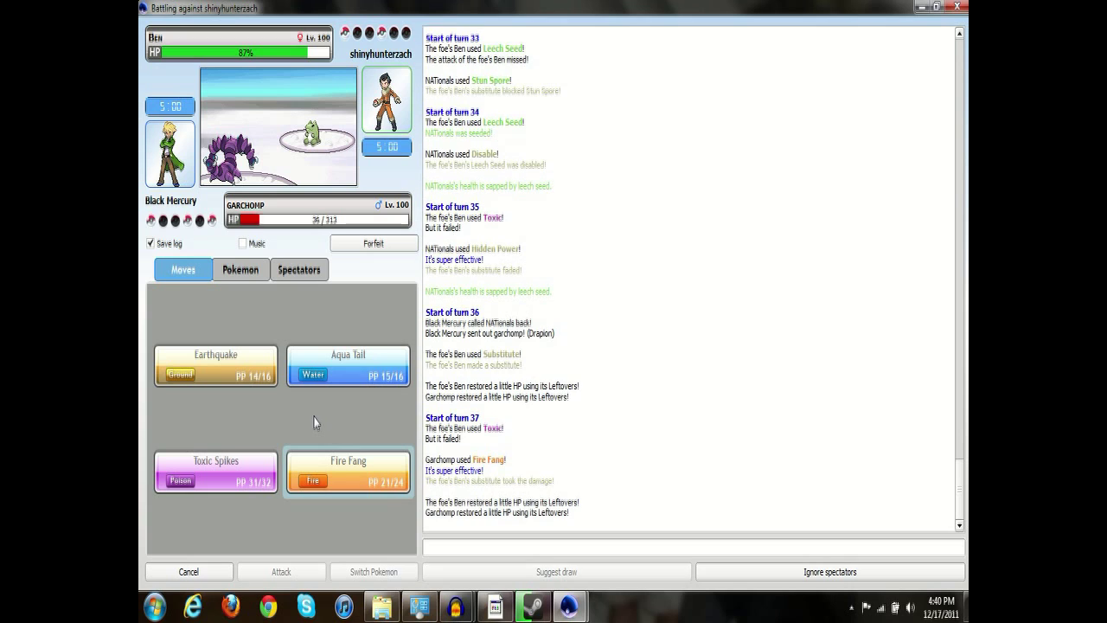
left_click(331, 494)
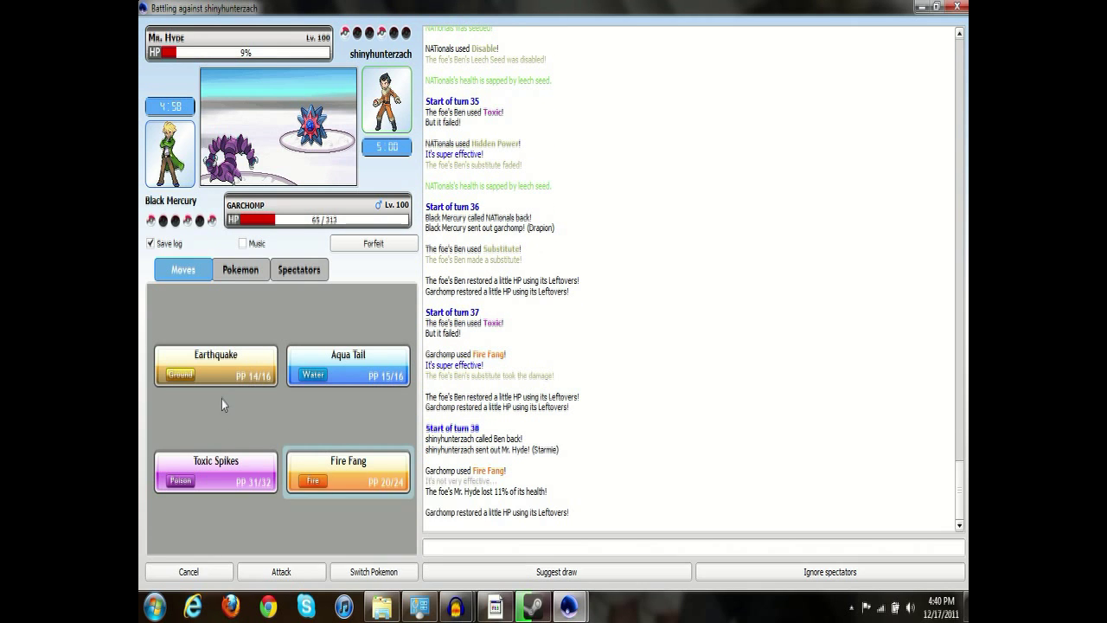
left_click(218, 376)
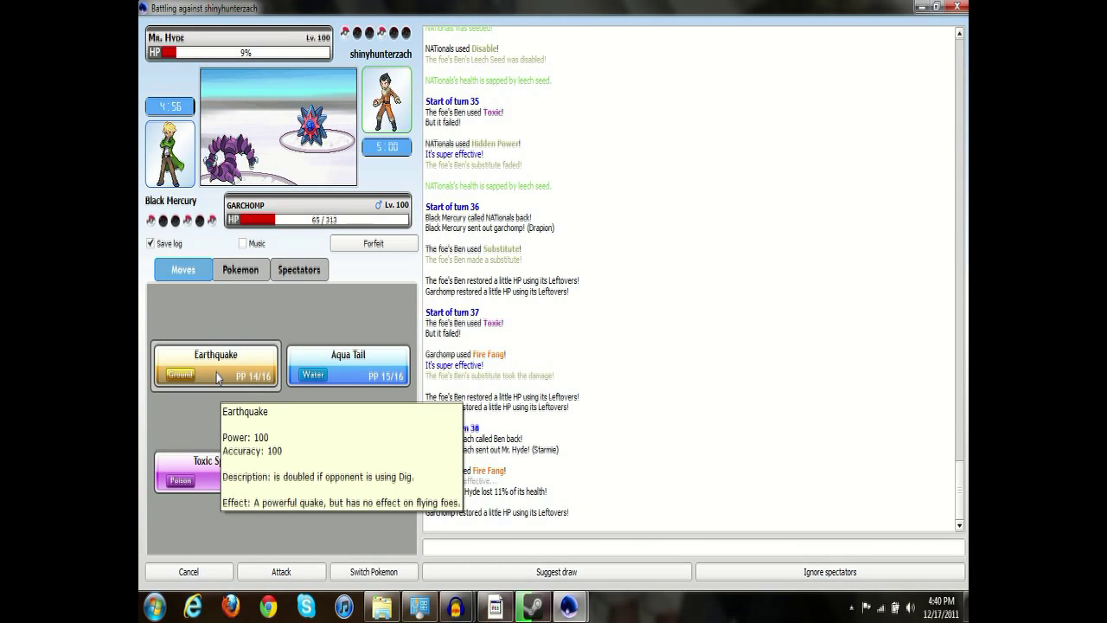
left_click(218, 375)
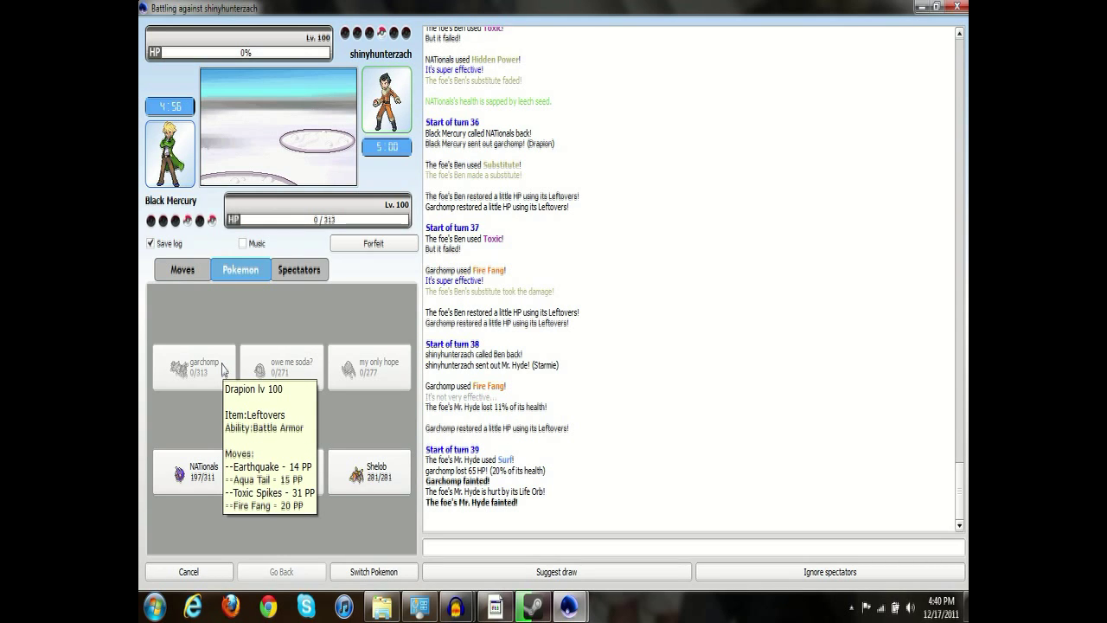
Send out NATionals, use Disable then Hidden Power three times, and switch to Shelob.
left_click(214, 476)
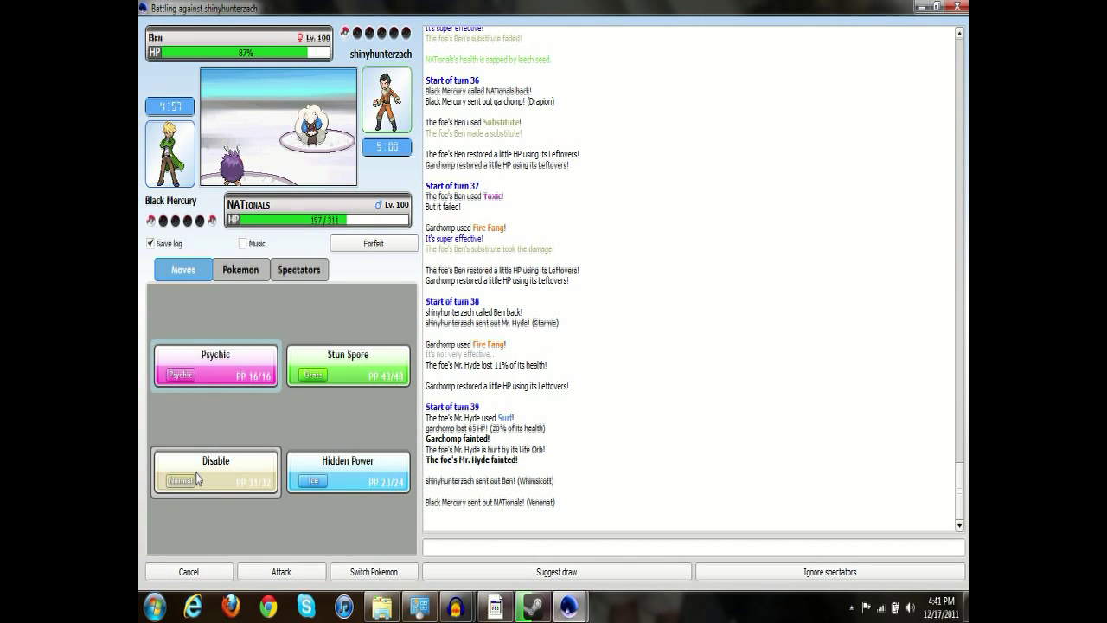
left_click(196, 472)
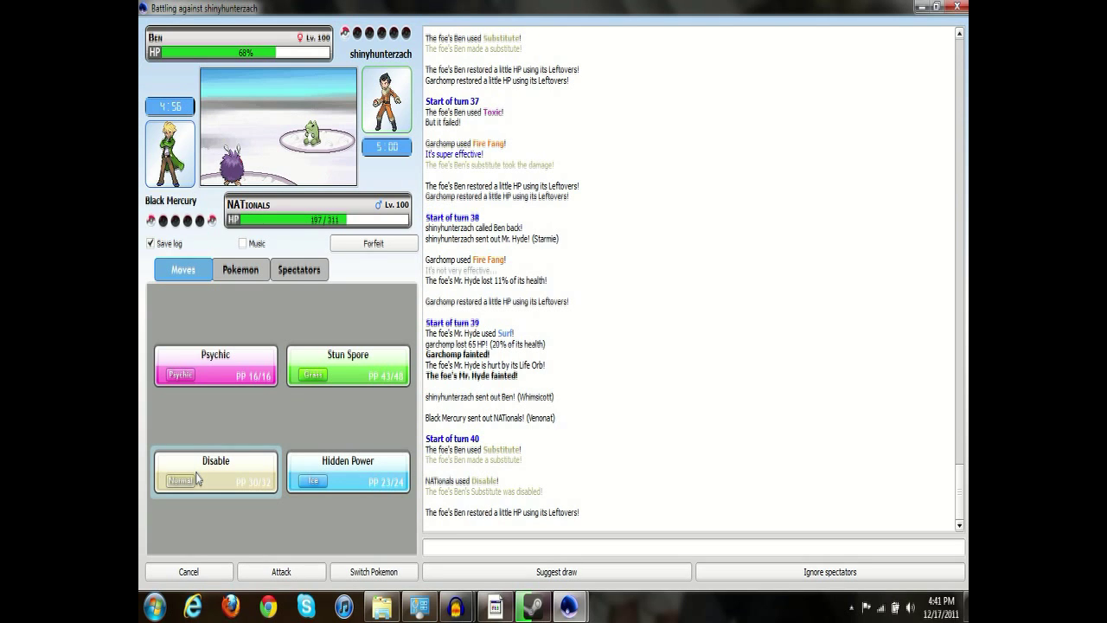
left_click(322, 481)
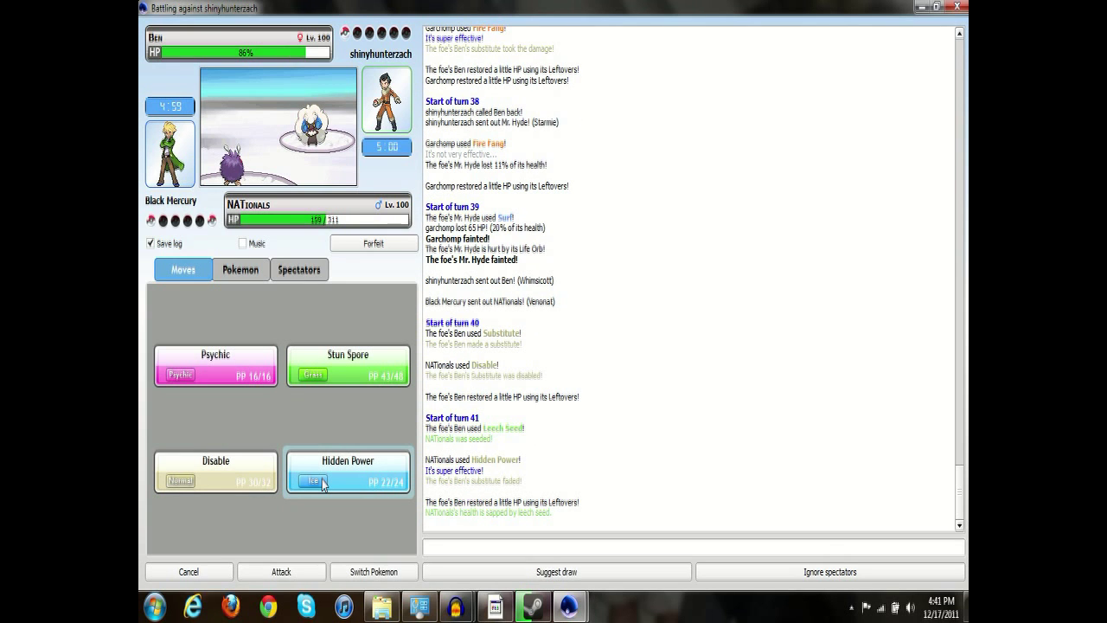
left_click(321, 481)
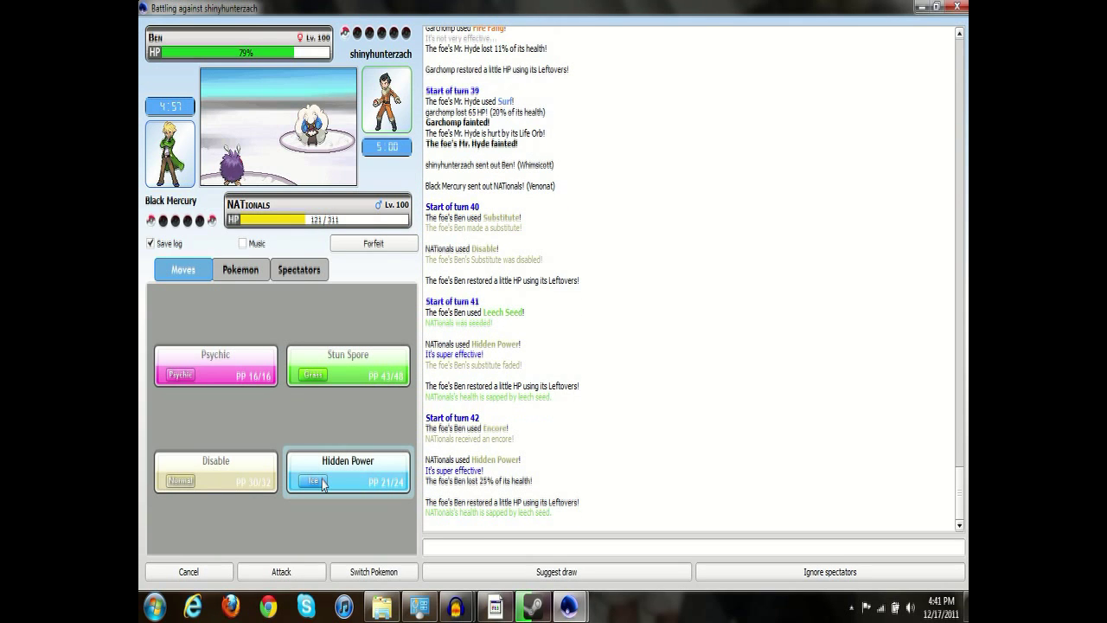
left_click(322, 482)
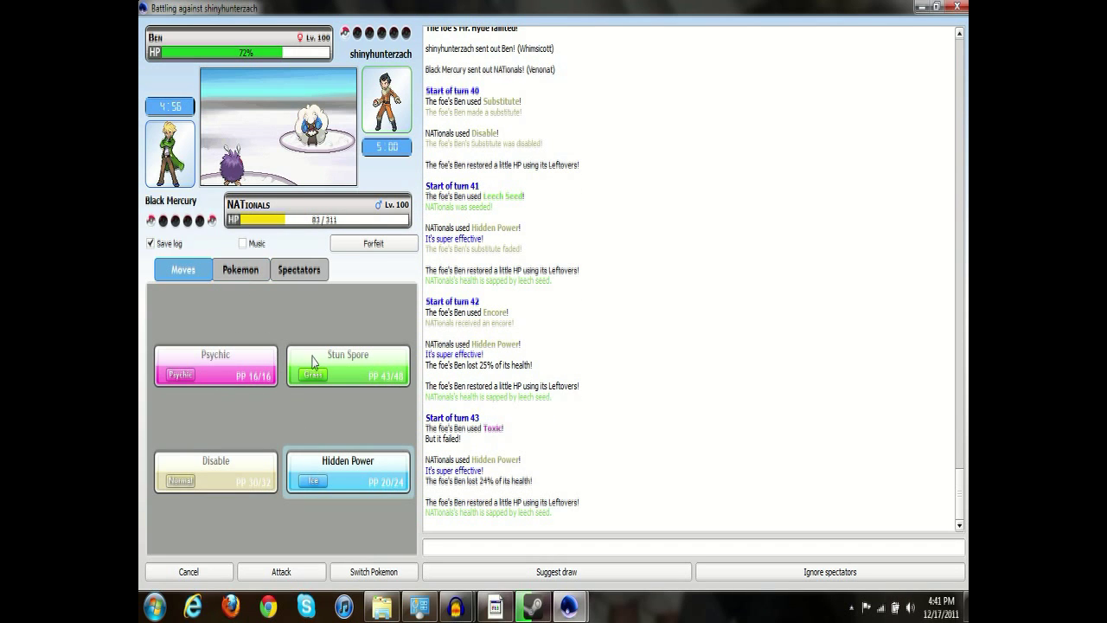
left_click(241, 269)
left_click(350, 462)
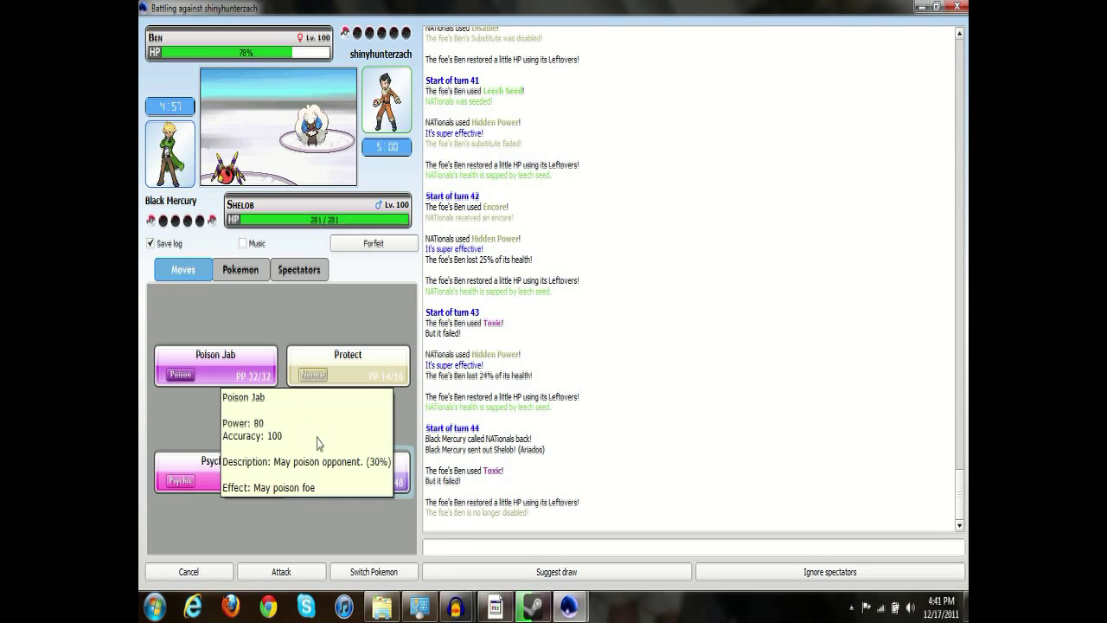
mouse_move(313, 478)
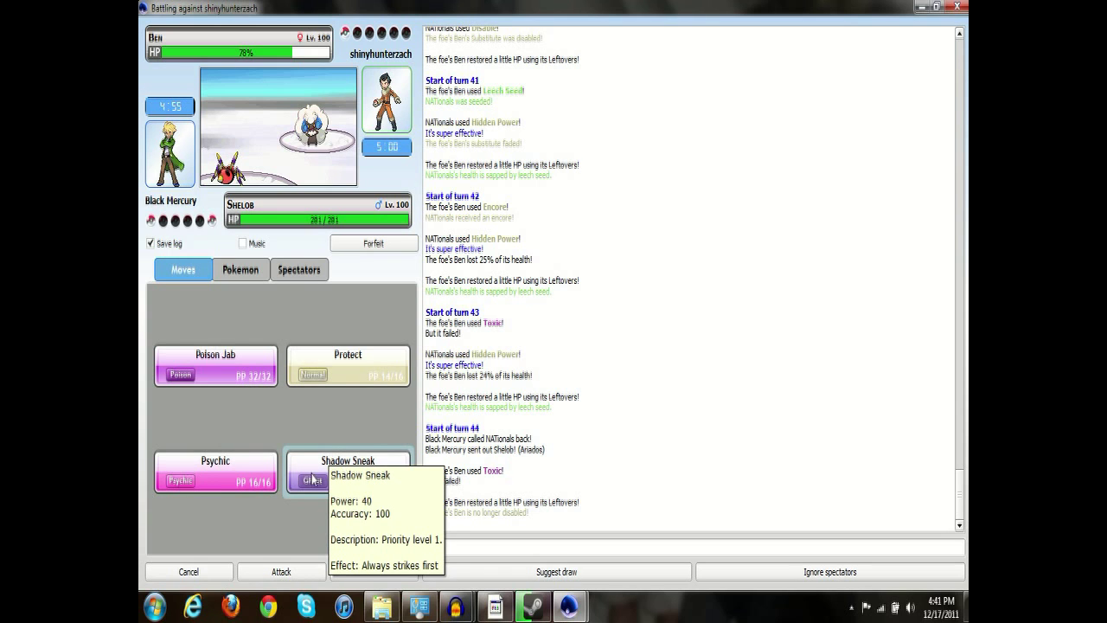
Attack with Shadow Sneak and Poison Jab, switch to NATionals, then use Disable, Hidden Power, Disable.
left_click(311, 473)
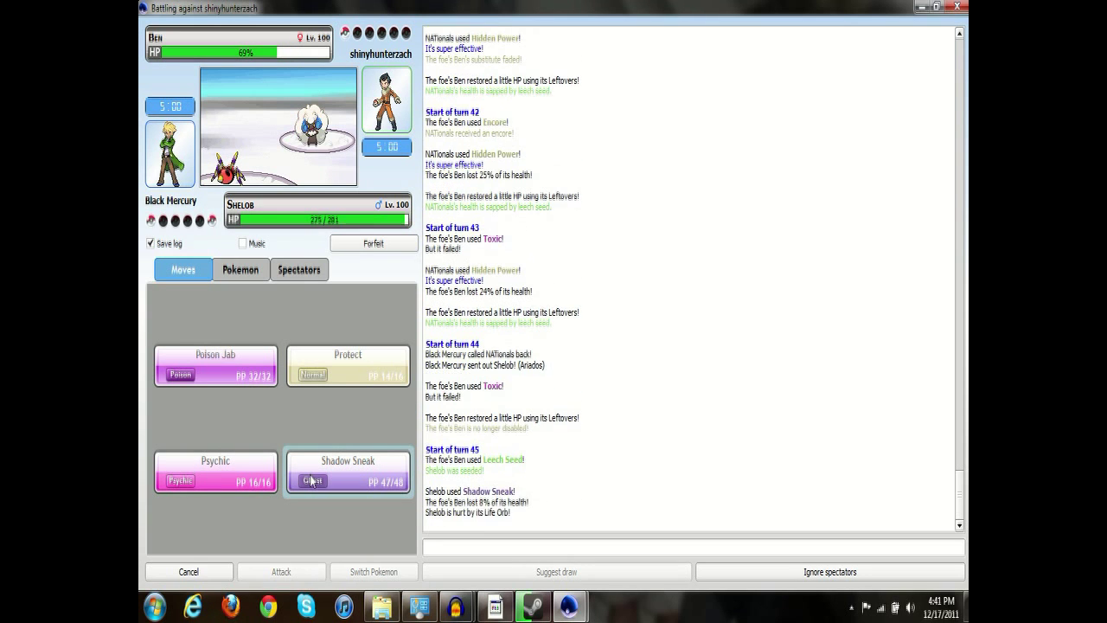
left_click(219, 373)
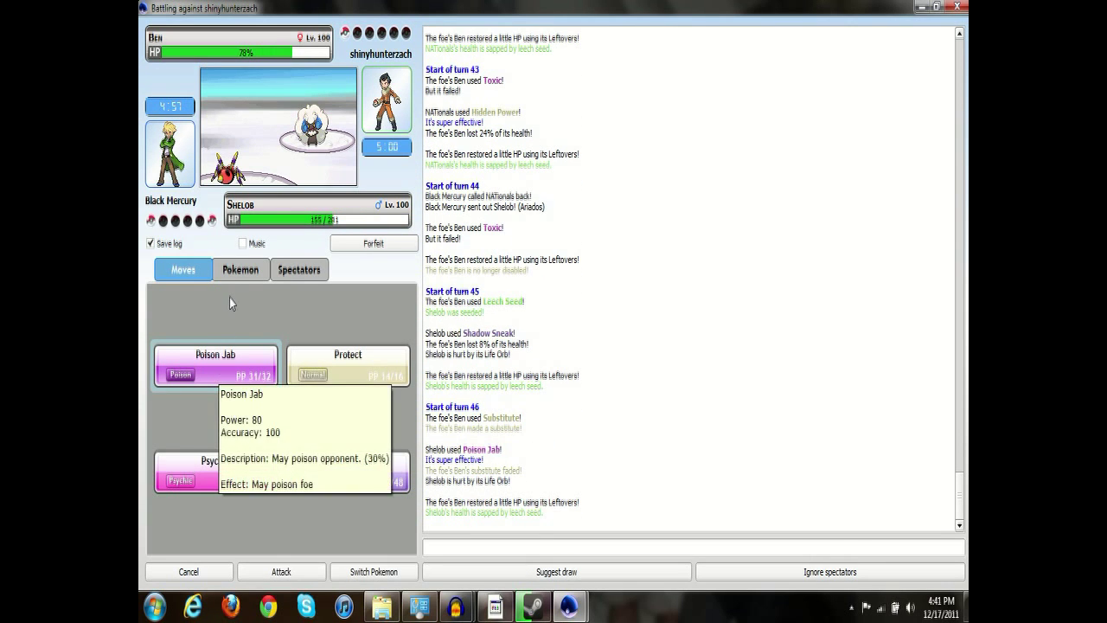
left_click(240, 269)
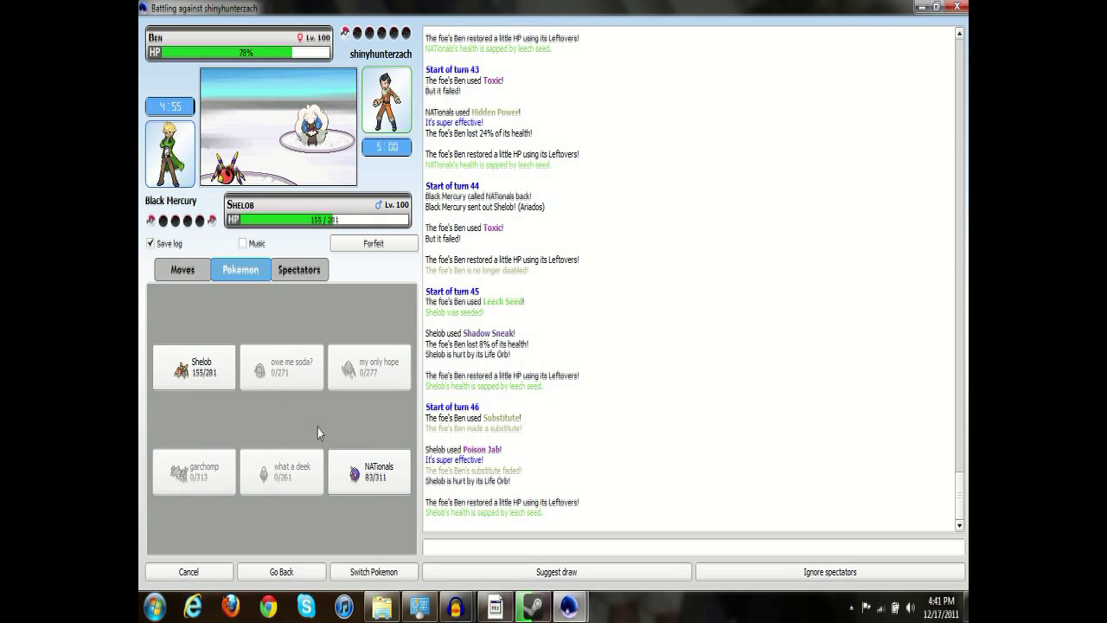
left_click(367, 467)
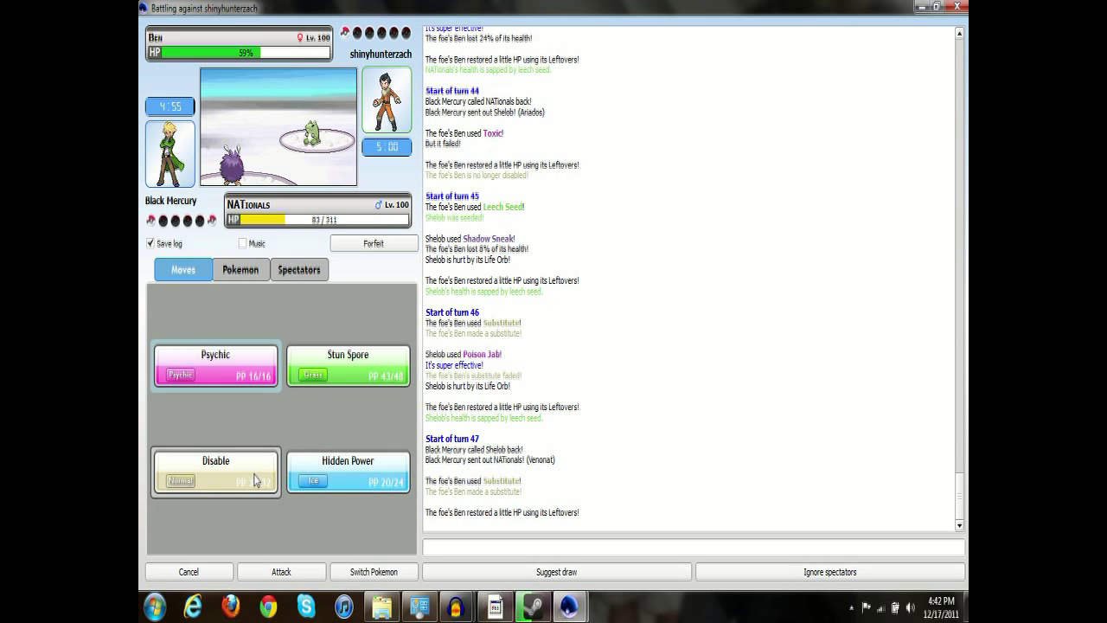
left_click(254, 480)
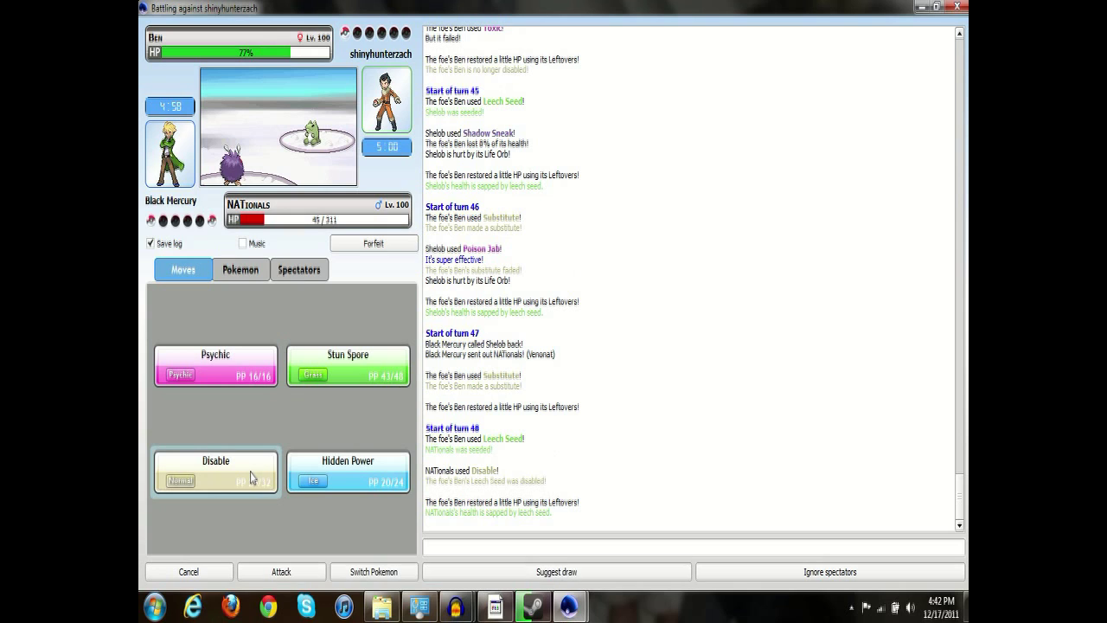
left_click(314, 476)
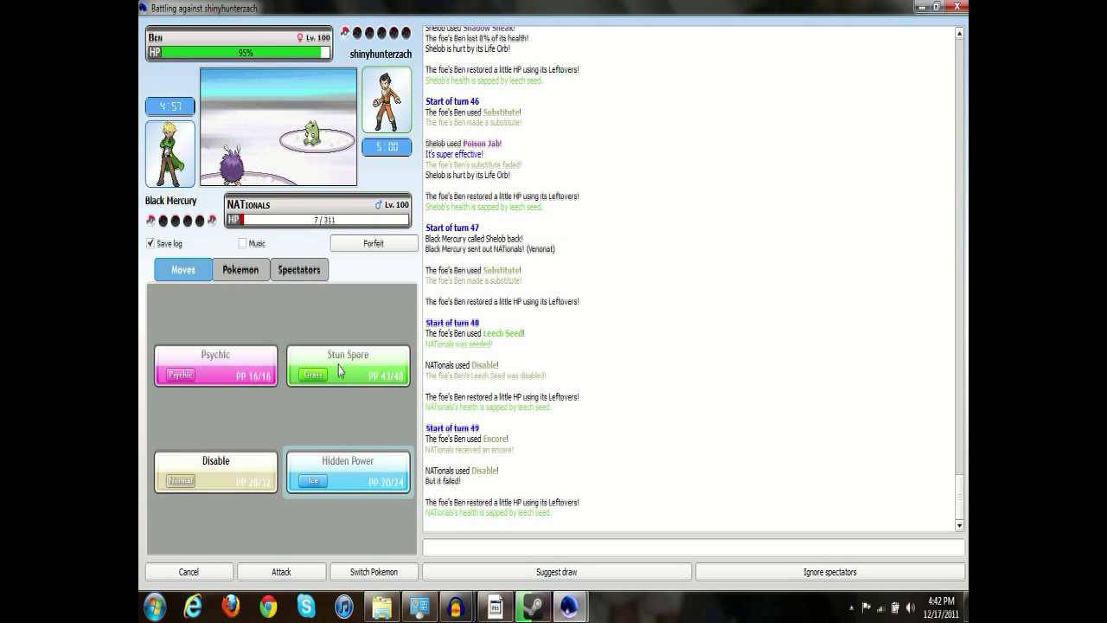
left_click(227, 468)
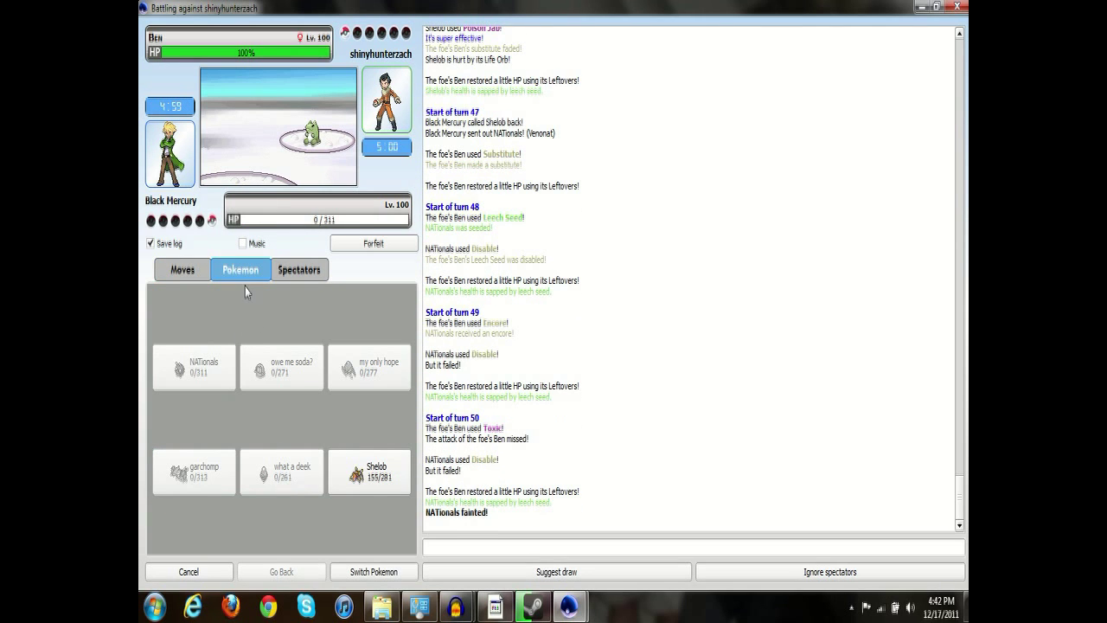
Send out Shelob and alternate Protect and Psychic across turns 51–54.
left_click(368, 474)
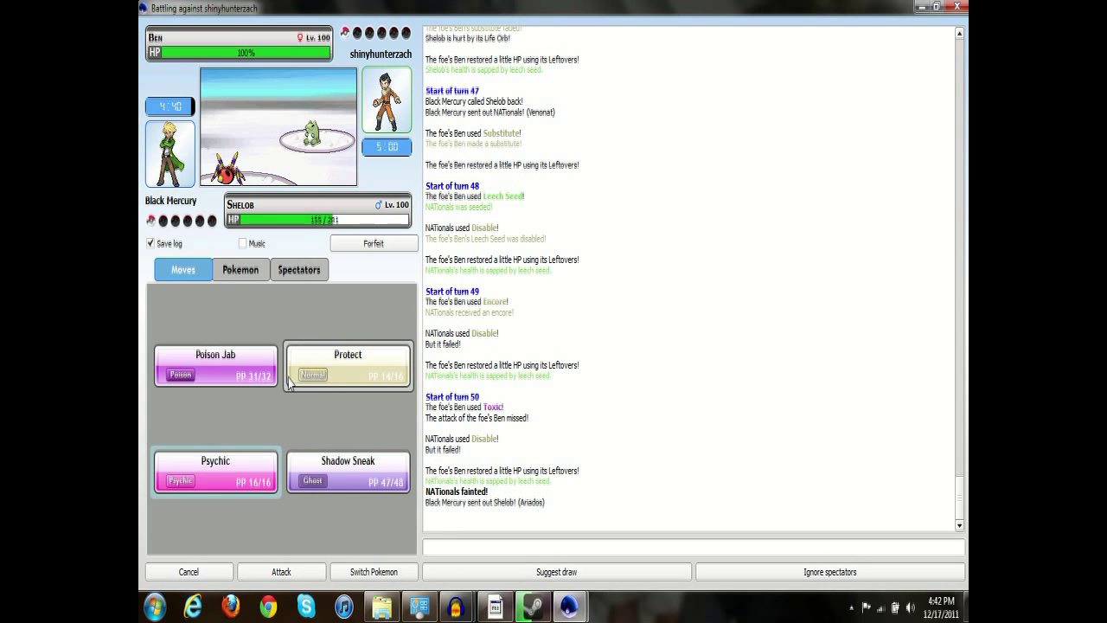
left_click(314, 381)
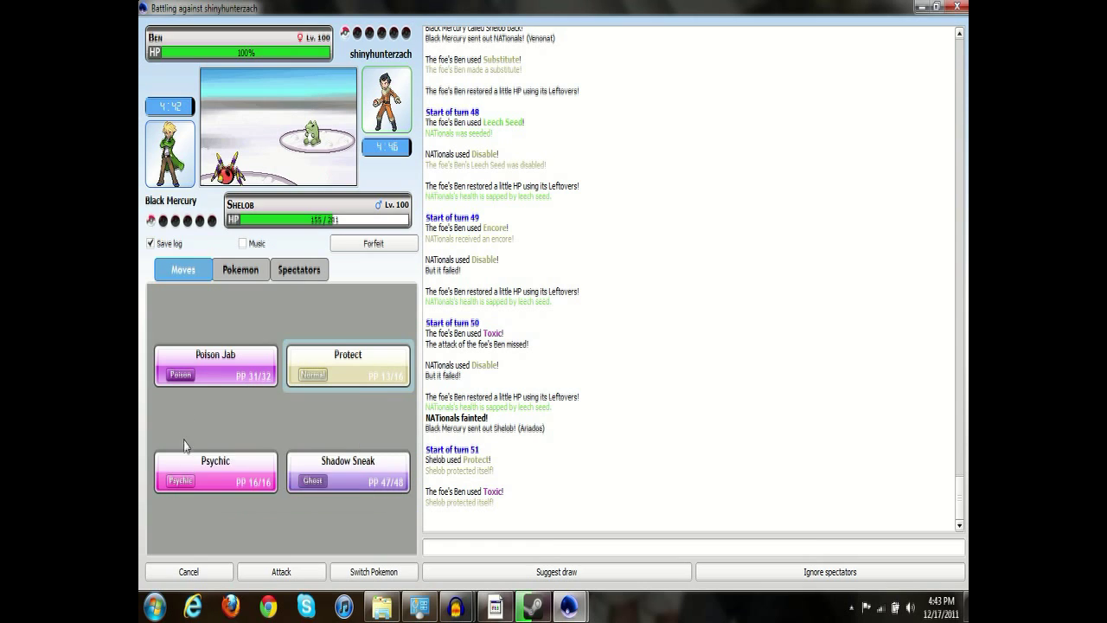
left_click(183, 487)
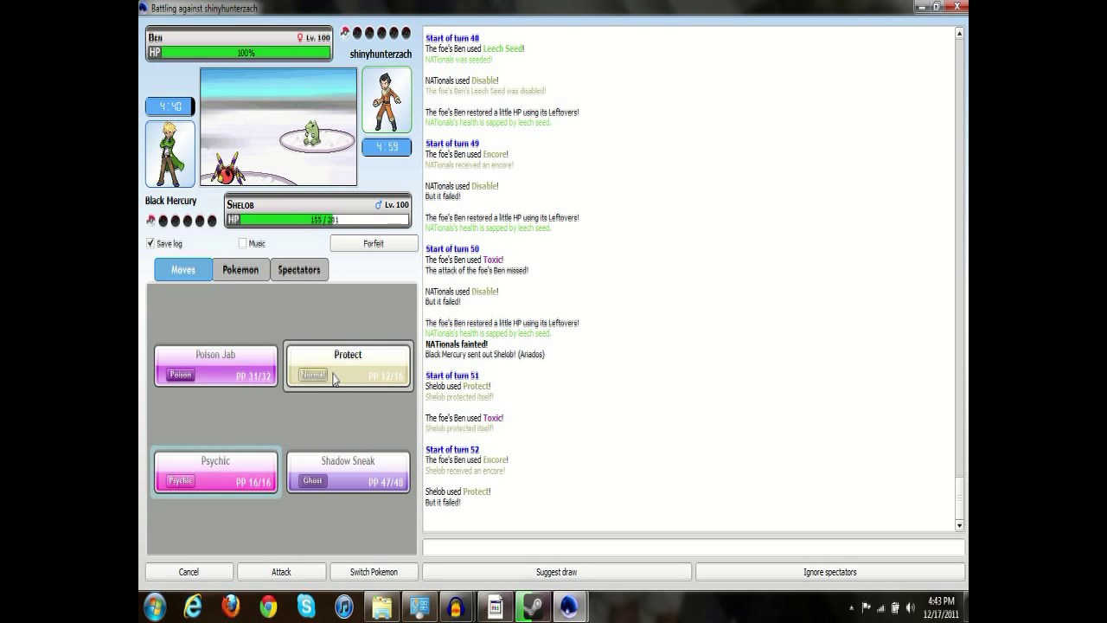
mouse_move(348, 364)
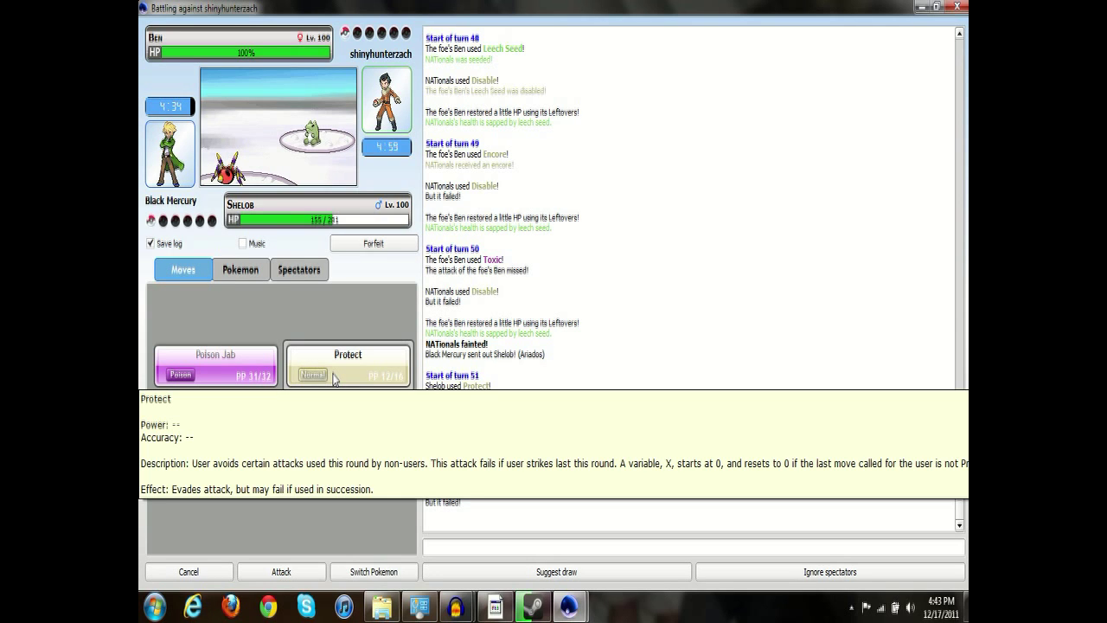
left_click(335, 378)
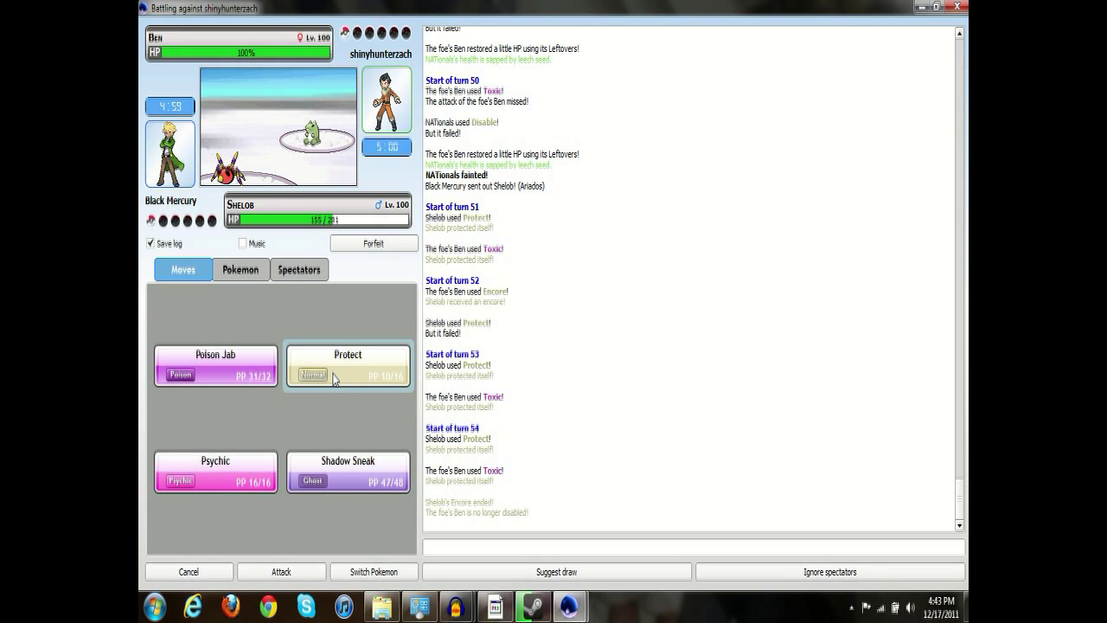
left_click(242, 461)
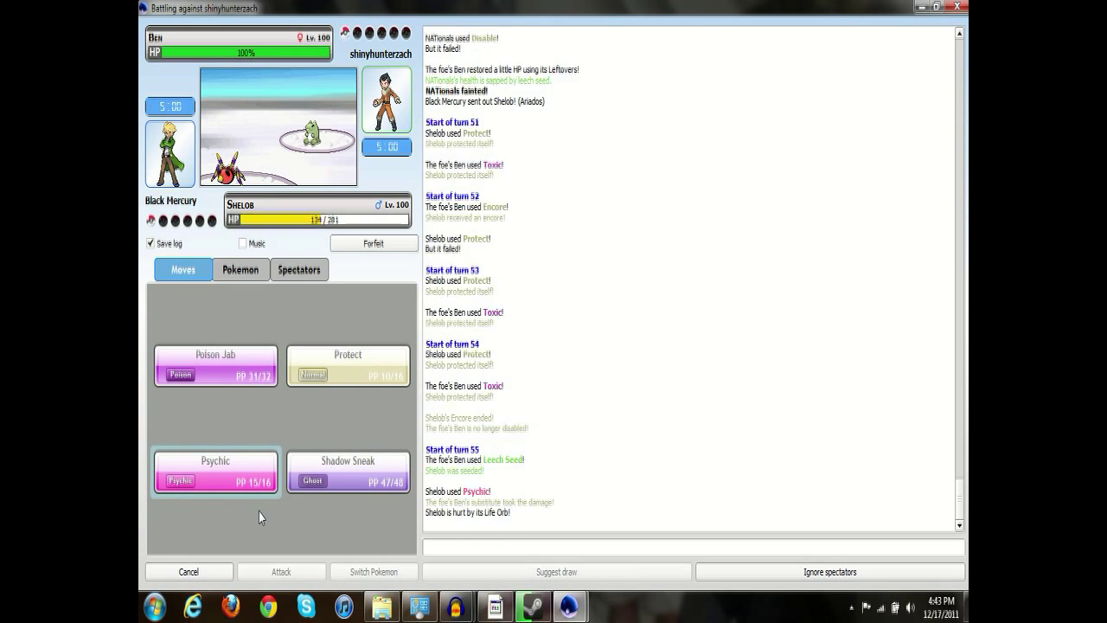
Attack with Shadow Sneak, offer shinyhunterzach a draw, then attack Ben with Psychic.
left_click(353, 467)
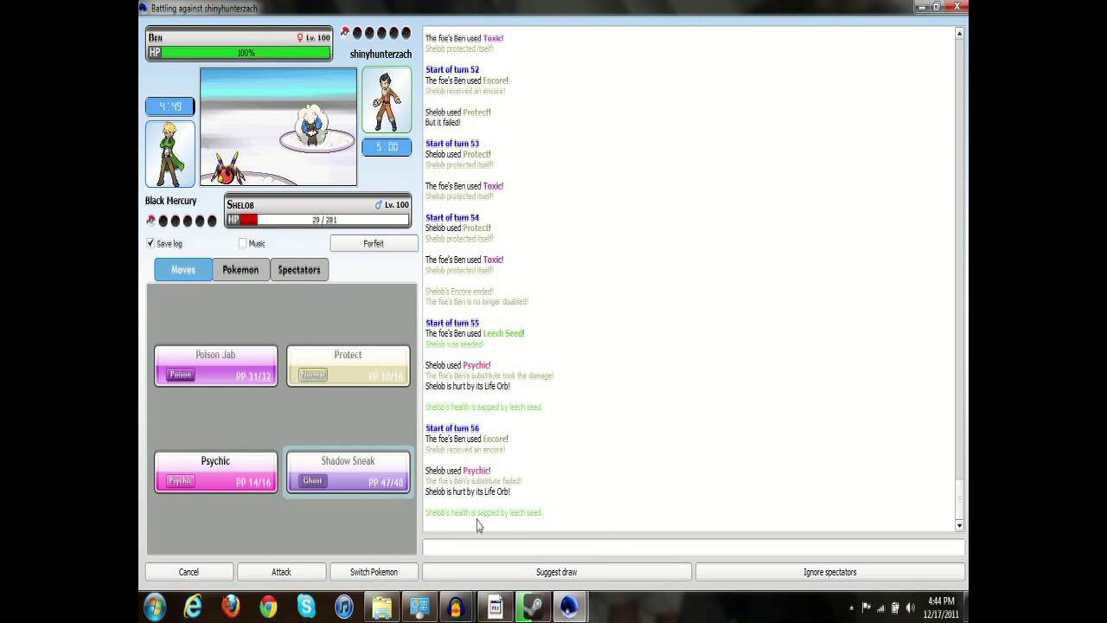
left_click(529, 574)
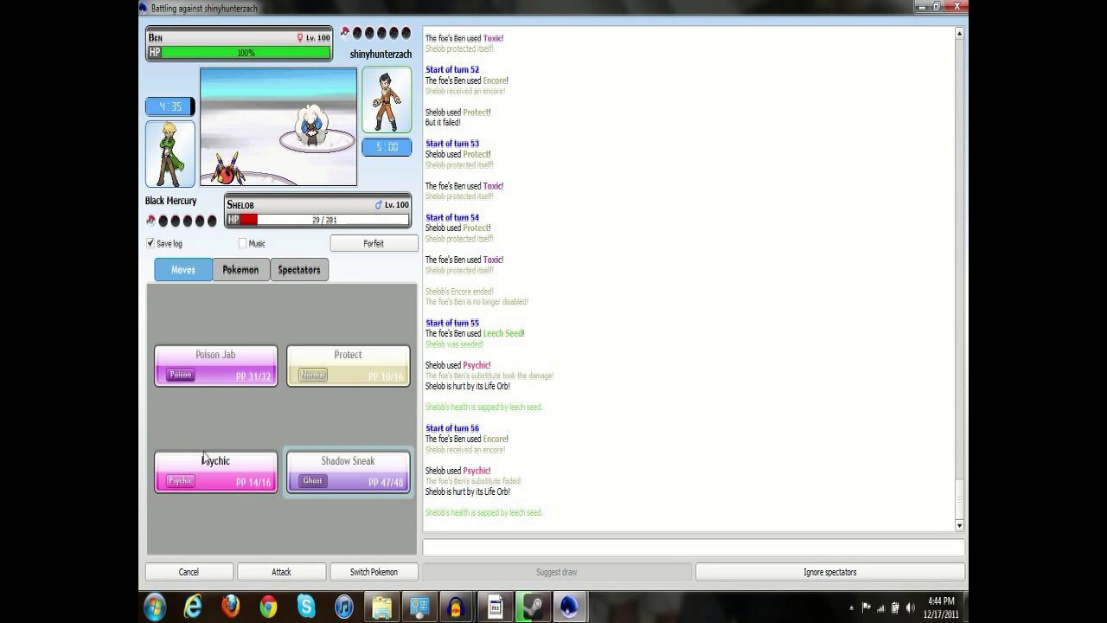
left_click(210, 478)
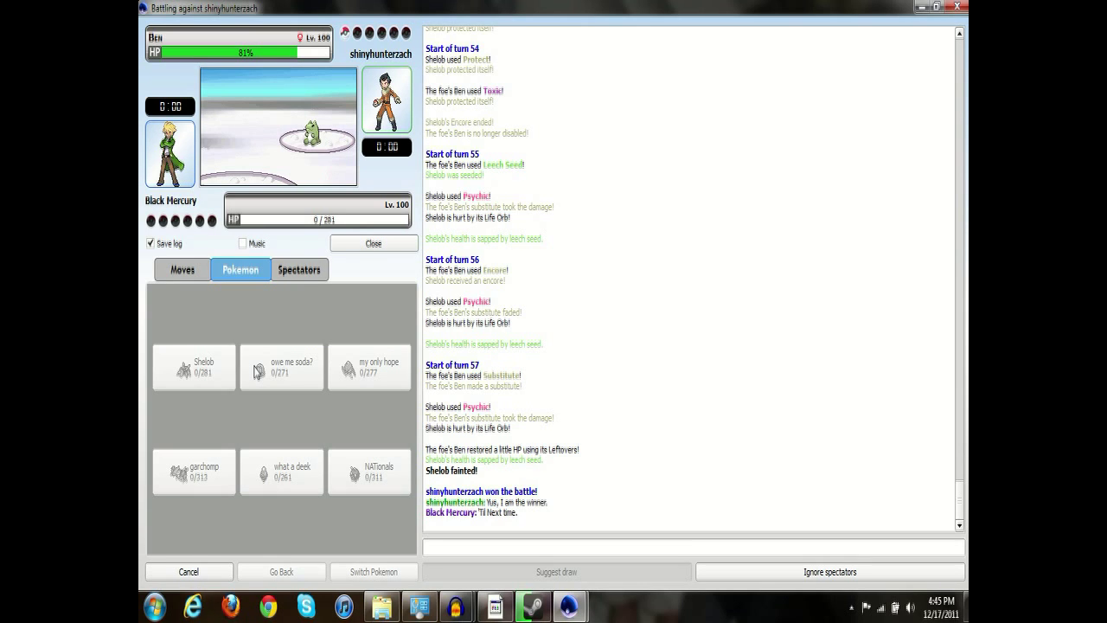
Bring the Audacity recording window forward from its taskbar thumbnail.
left_click(533, 607)
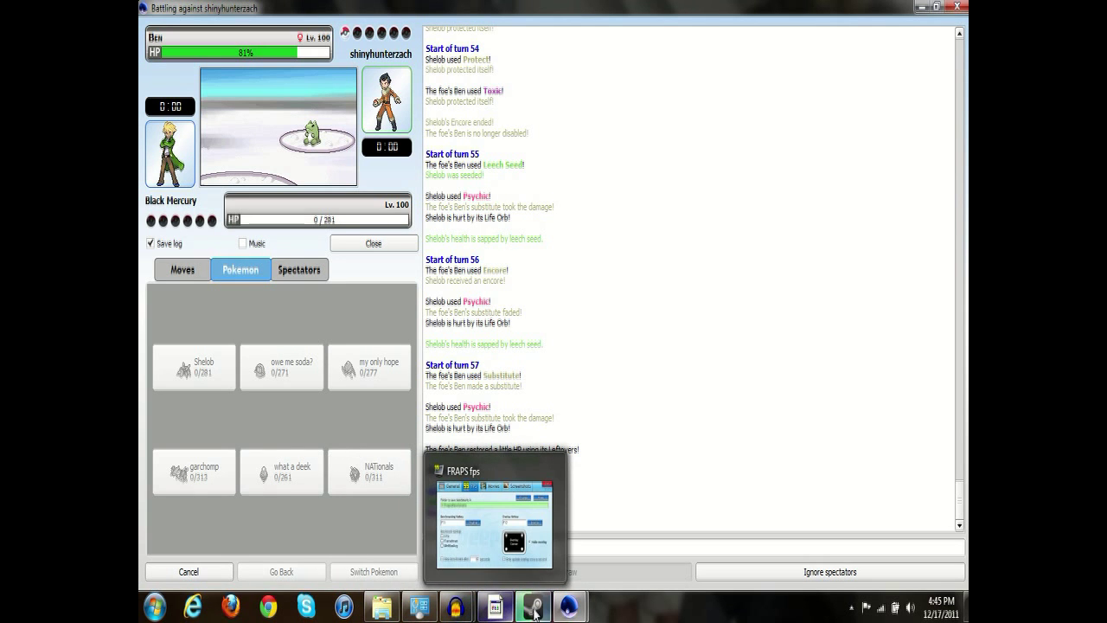
mouse_move(456, 607)
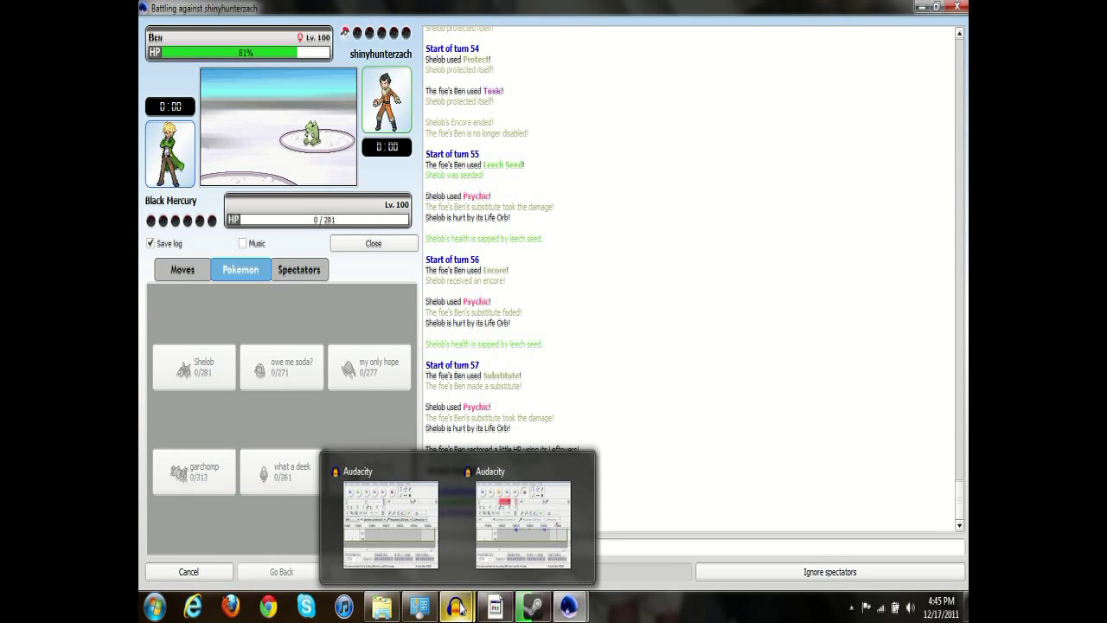
left_click(522, 524)
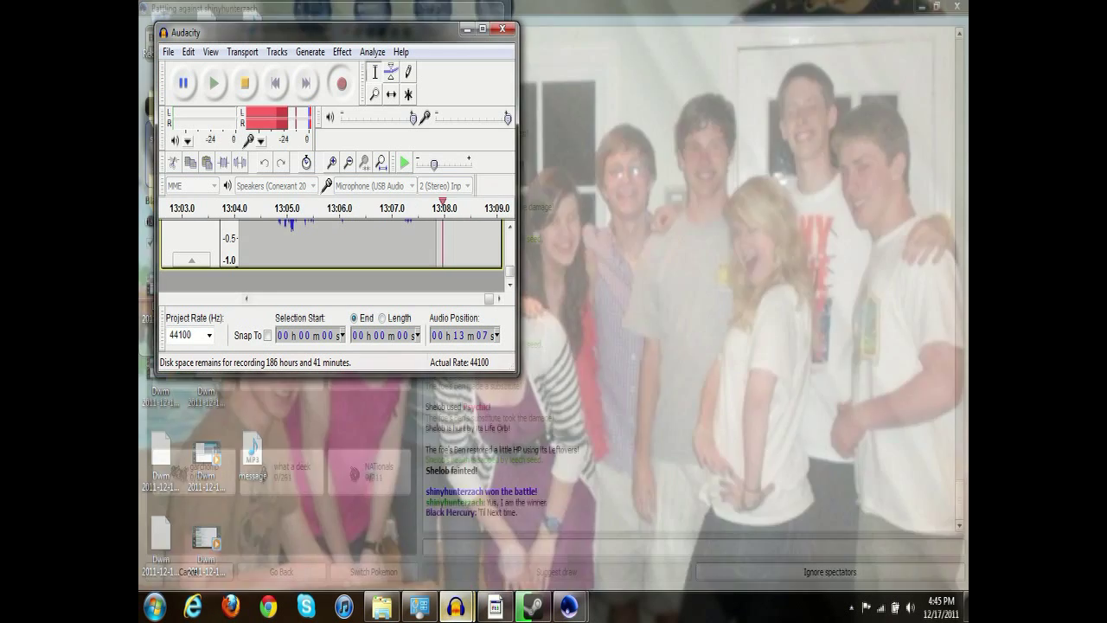